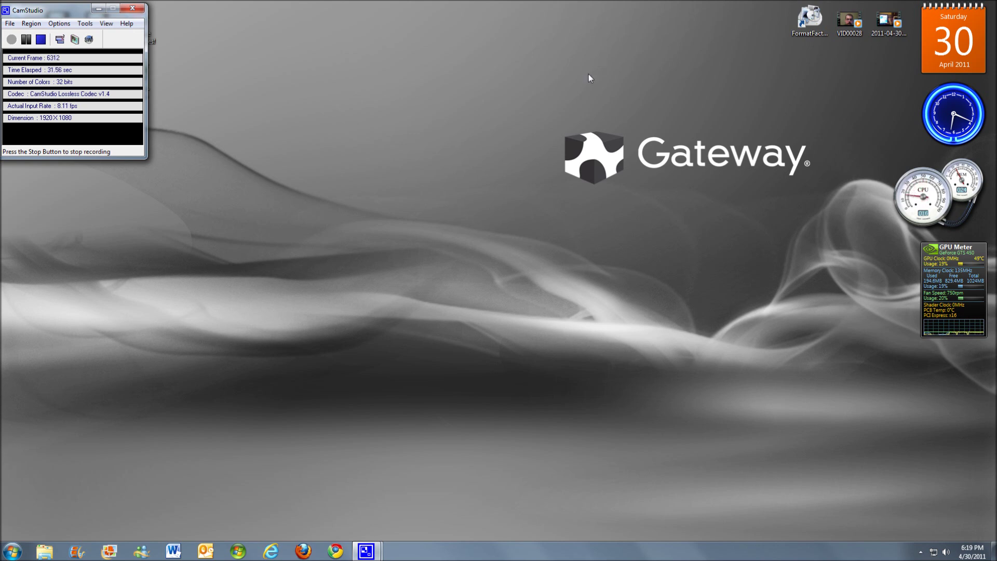
Shift the FormatFactory shortcut further left along the top of the desktop.
drag(815, 23, 781, 20)
click(753, 79)
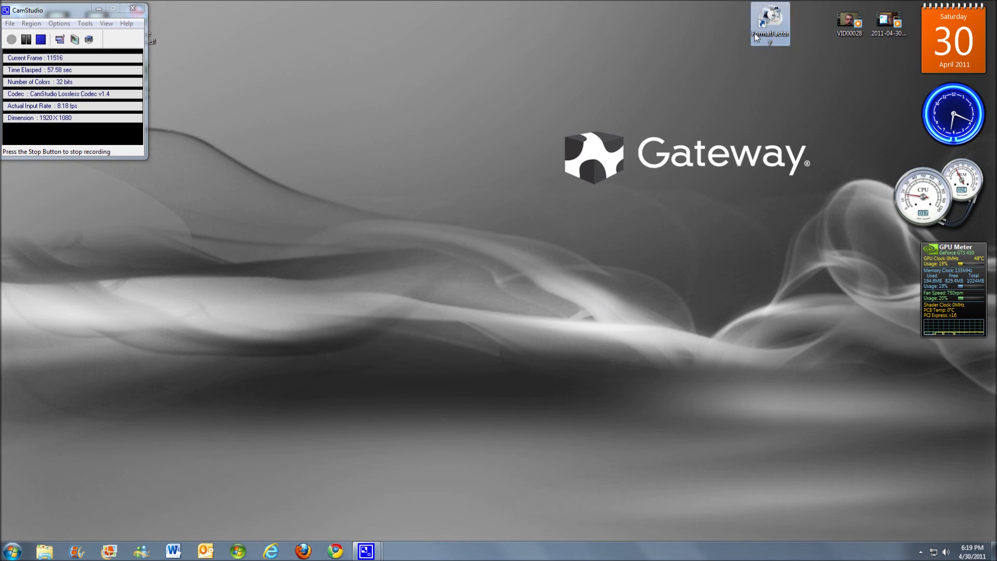
drag(755, 34, 603, 42)
click(604, 80)
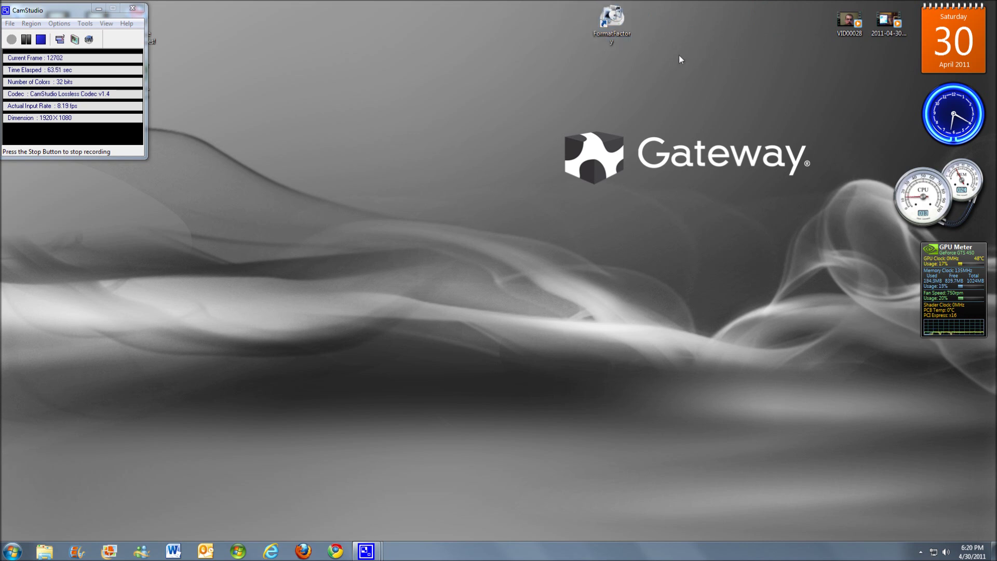
drag(618, 25, 641, 41)
Place the VID00028 video beside the FormatFactory shortcut and bring up its context menu.
mouse_move(855, 27)
drag(855, 27, 664, 25)
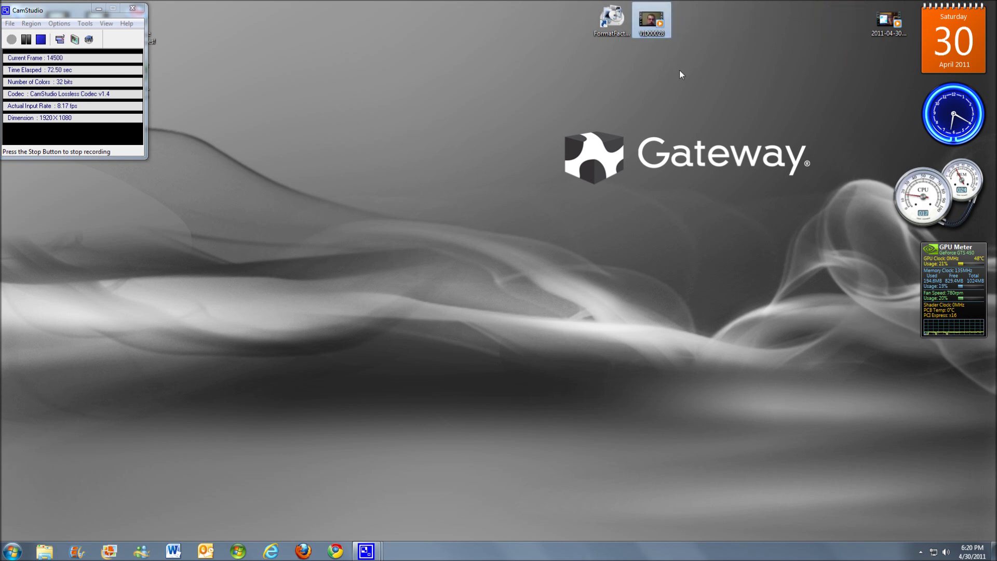
right_click(650, 23)
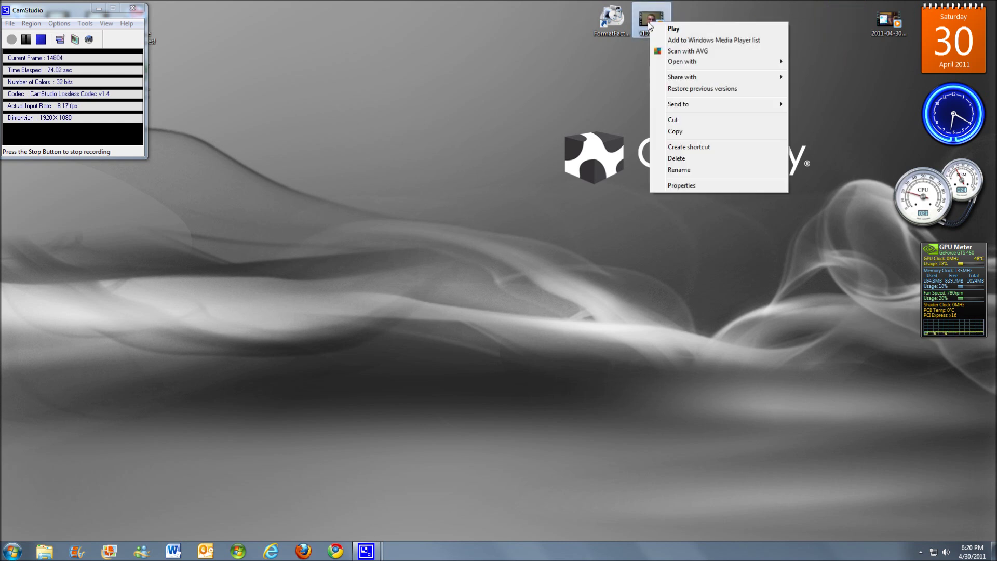
Check VID00028's properties (MP4, 10.5 MB) and move the 3GP clip beside it.
click(692, 186)
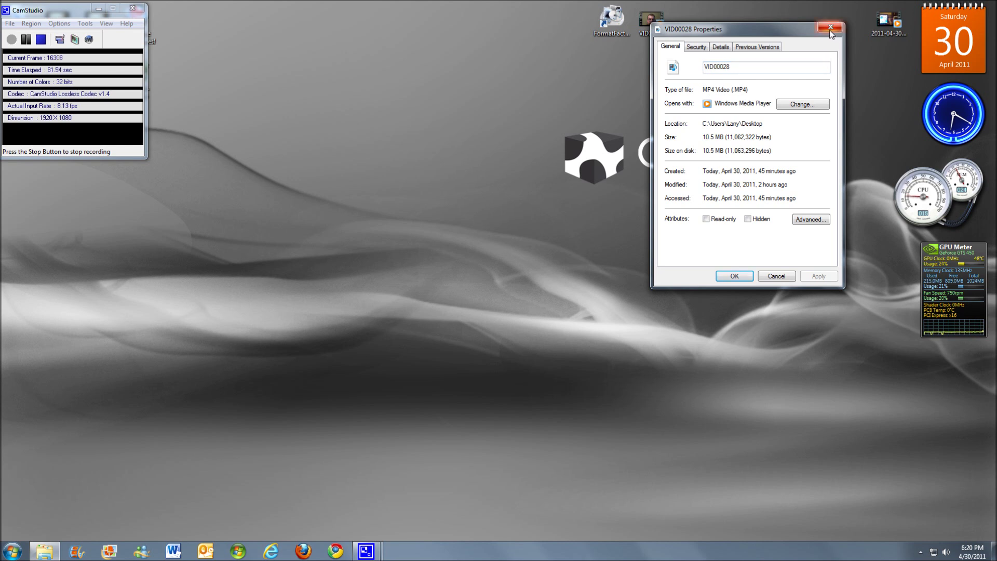
click(831, 27)
drag(884, 28, 715, 30)
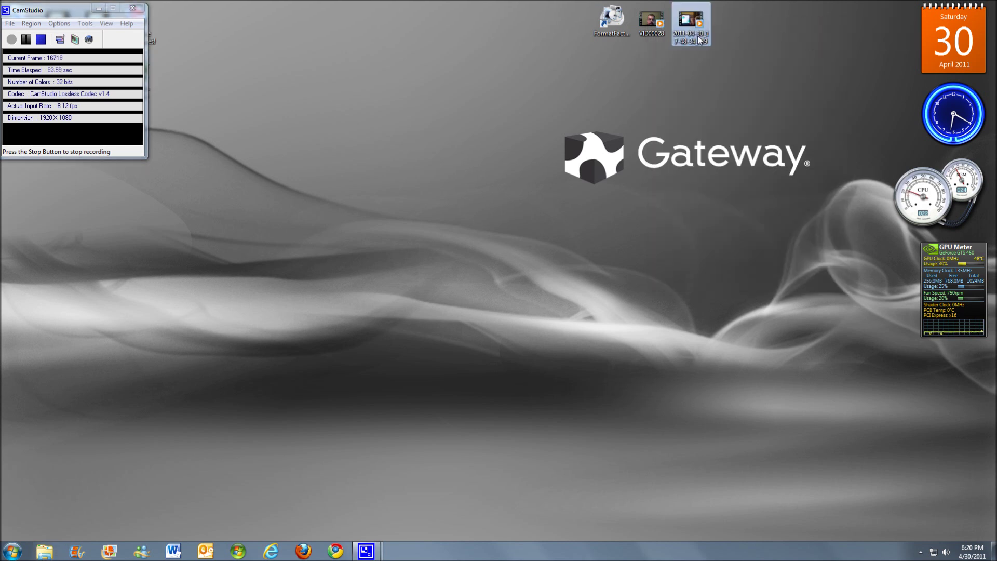
Check the 3GP clip's properties, showing a size of 7.23 MB.
right_click(689, 32)
click(721, 194)
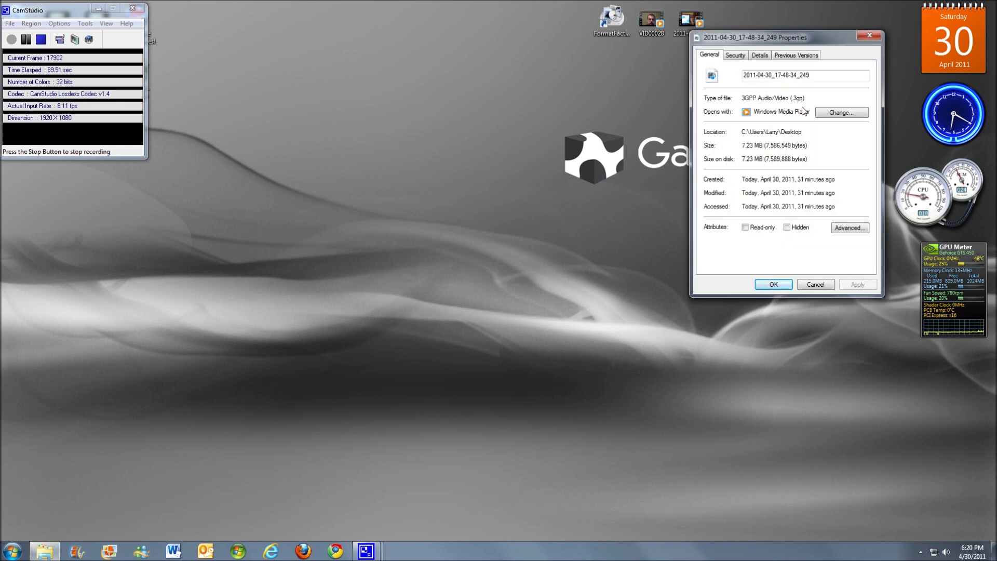
click(870, 35)
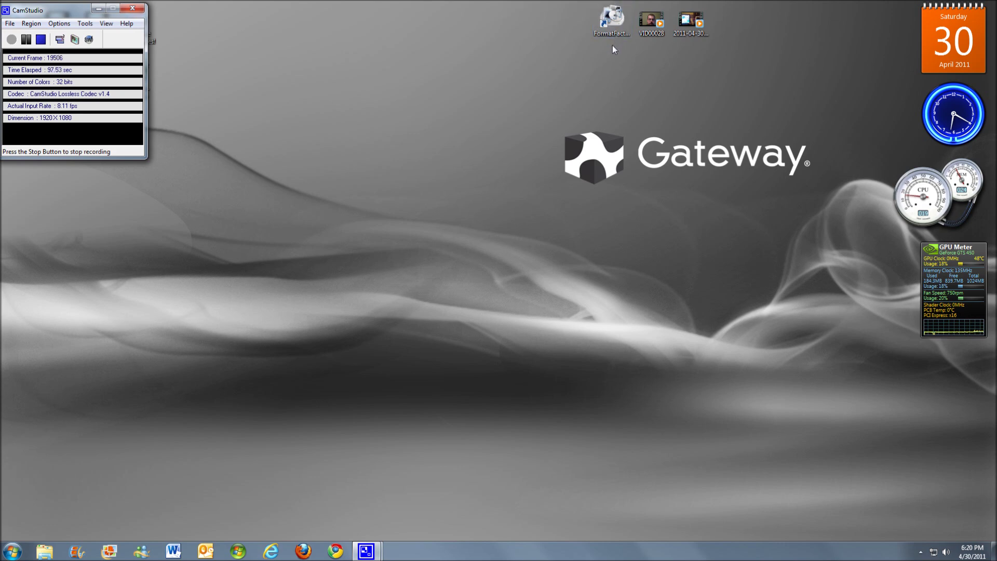
Launch FormatFactory and add VID00028.MP4 from the Desktop to an All to MOV conversion.
double_click(616, 23)
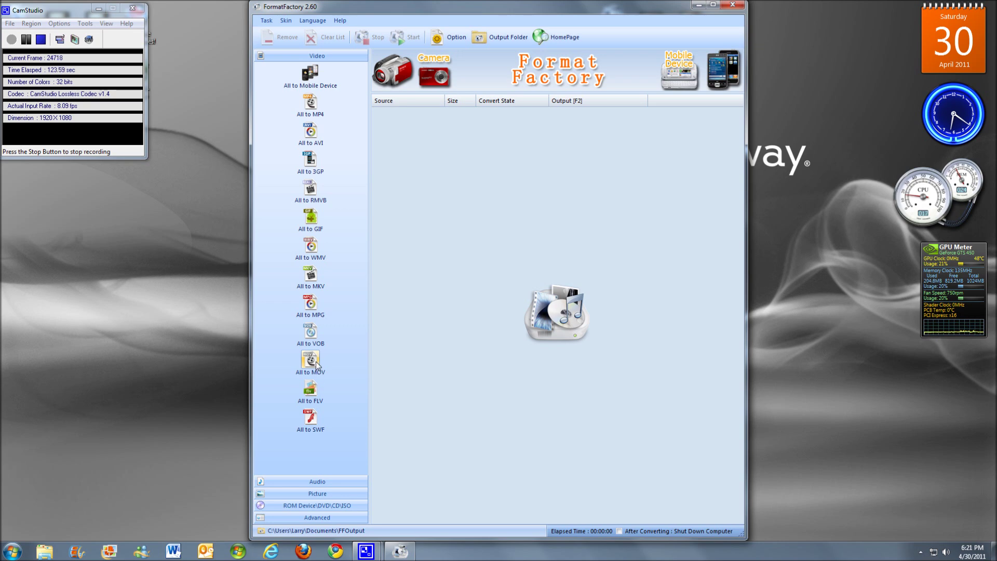
click(311, 361)
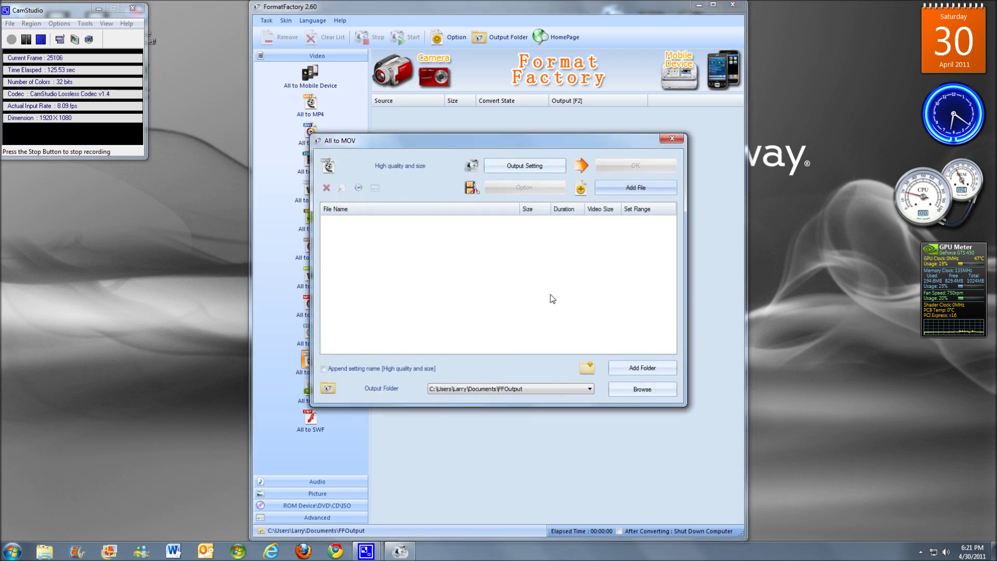
click(618, 188)
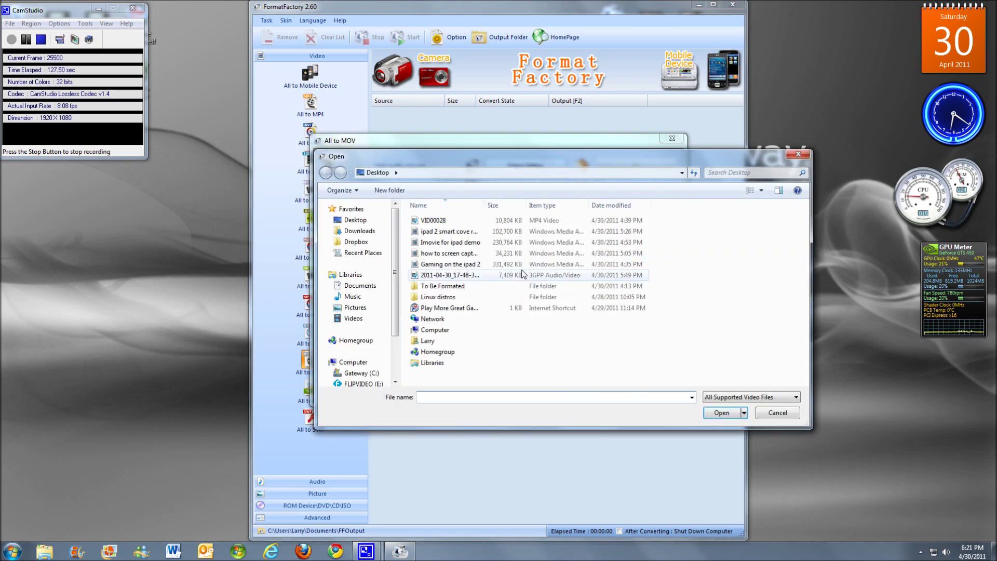
click(364, 222)
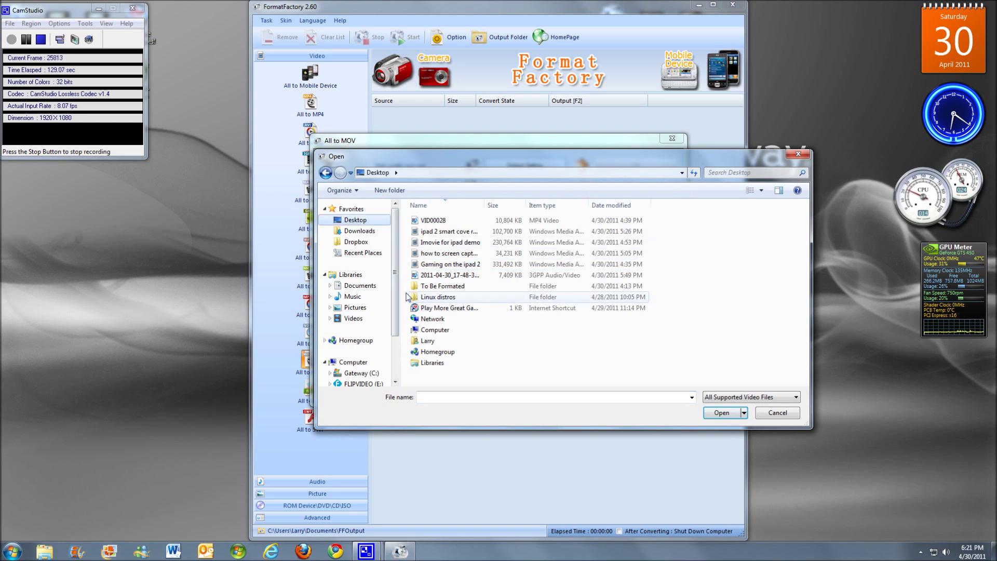
click(440, 222)
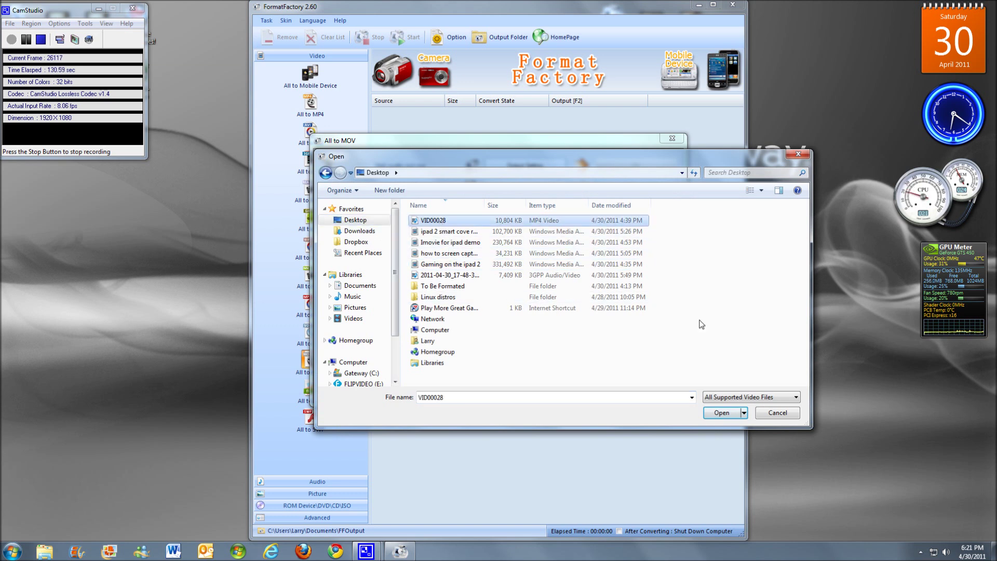
click(722, 413)
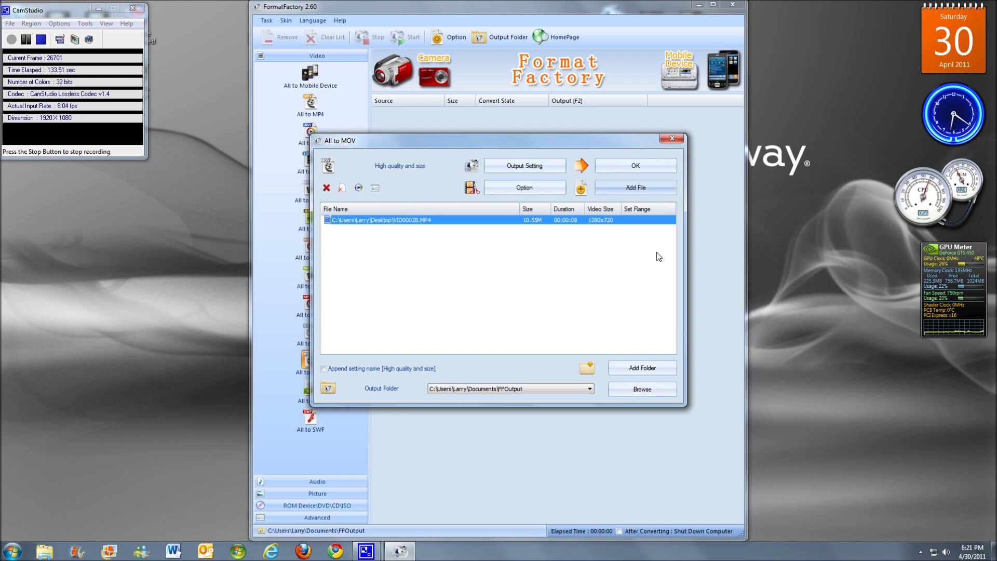
Add the 2011-04-30_17-48-34_249.3gp clip to the same MOV list.
click(636, 187)
click(441, 275)
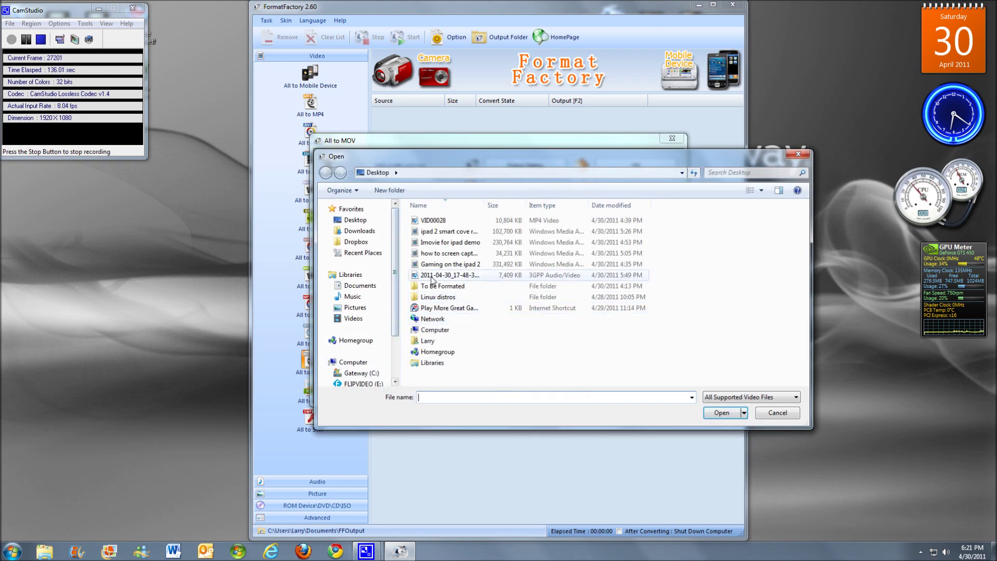
click(722, 413)
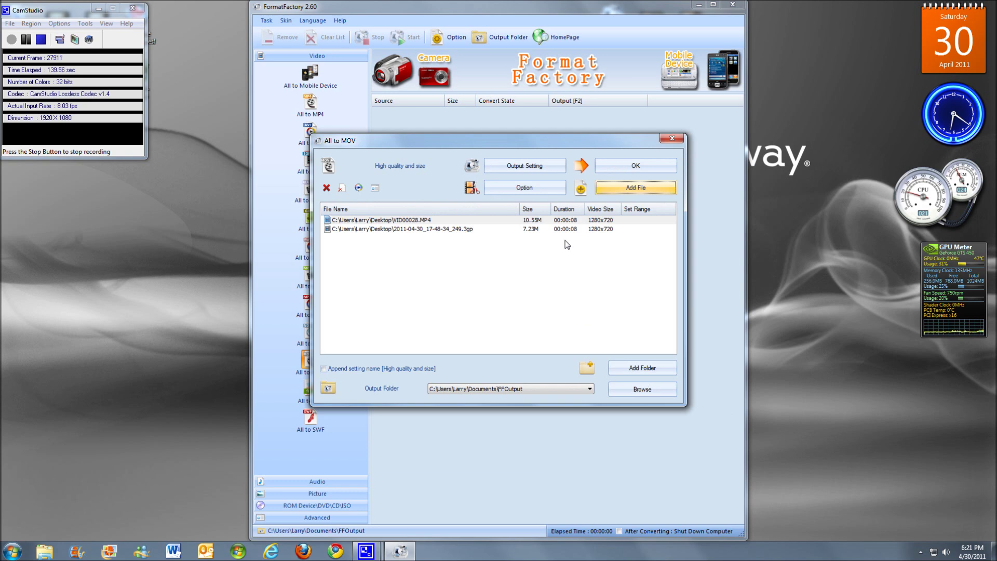
click(518, 167)
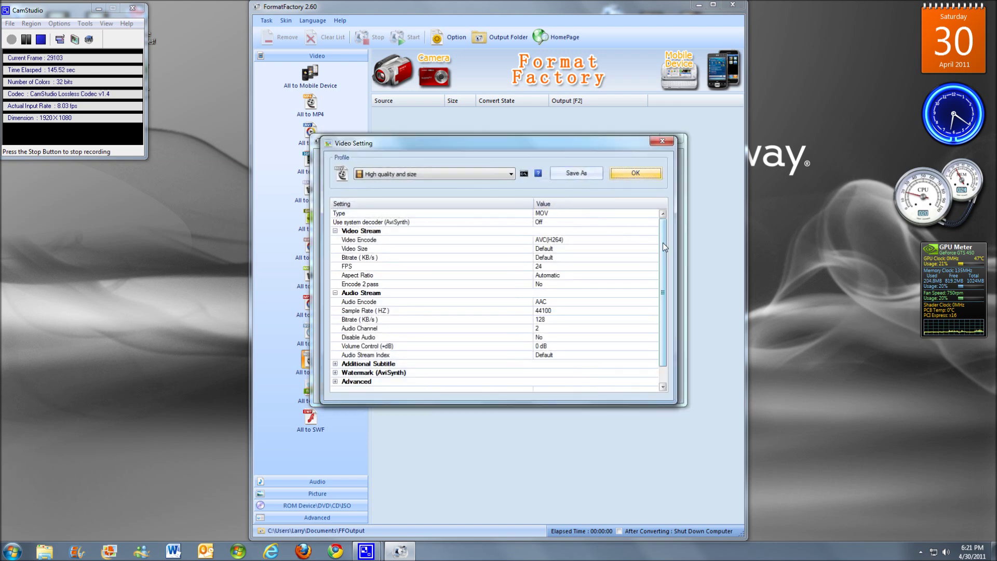
mouse_move(663, 242)
mouse_down()
mouse_move(665, 256)
mouse_move(668, 227)
mouse_up()
drag(663, 230, 661, 237)
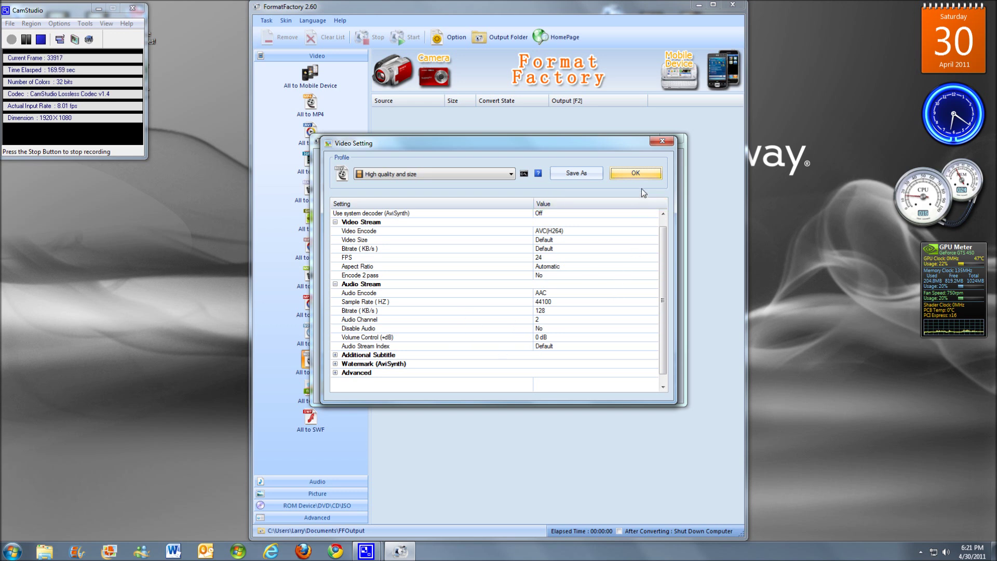
click(641, 174)
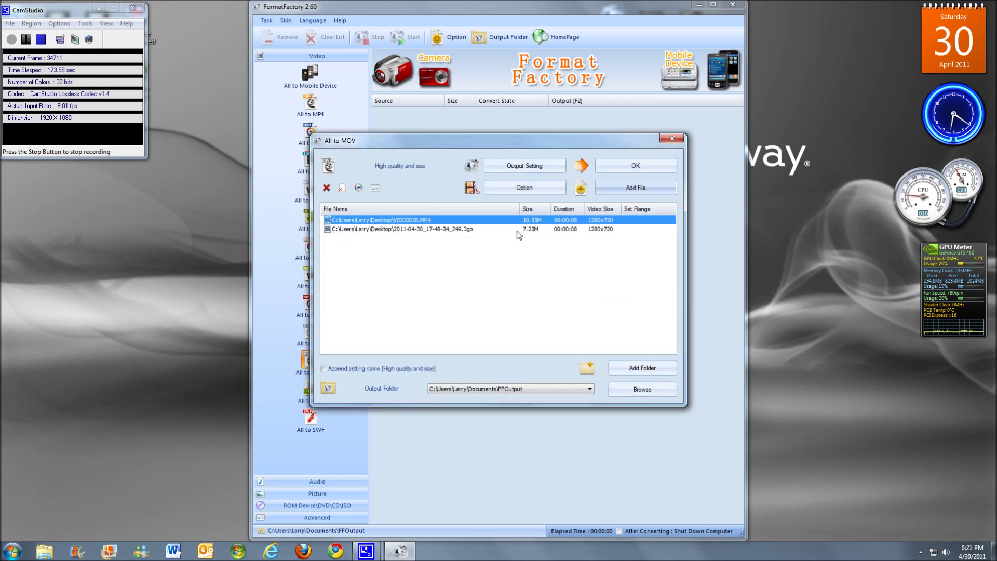
Confirm both clips as All to MOV tasks in the main list, then close FormatFactory.
click(616, 167)
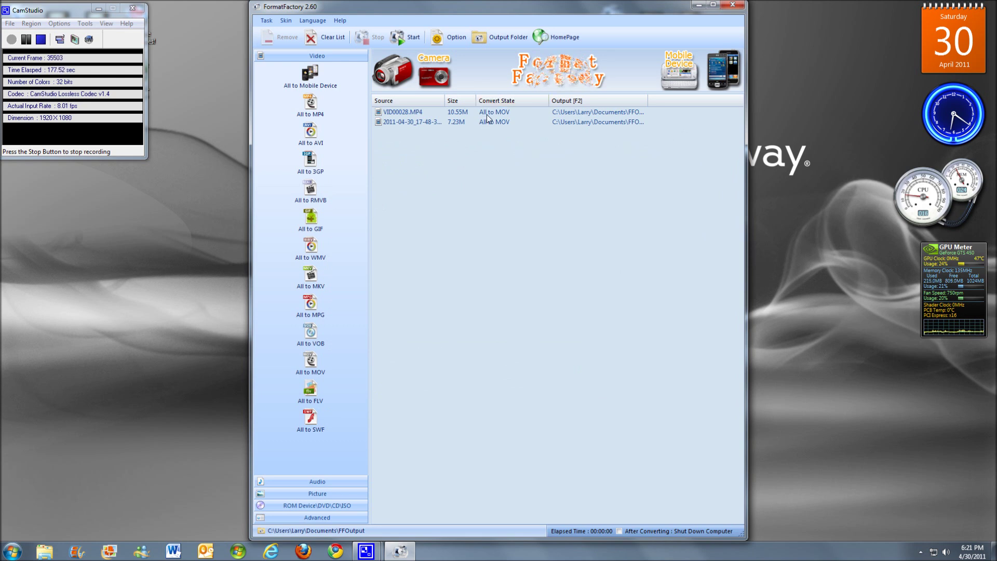
drag(501, 141, 447, 110)
click(464, 171)
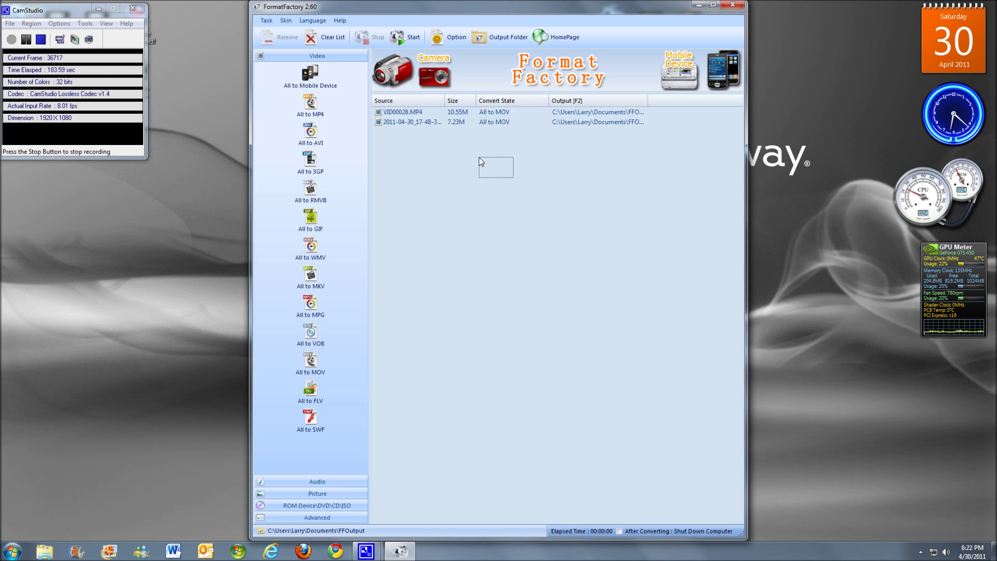
drag(431, 160, 413, 113)
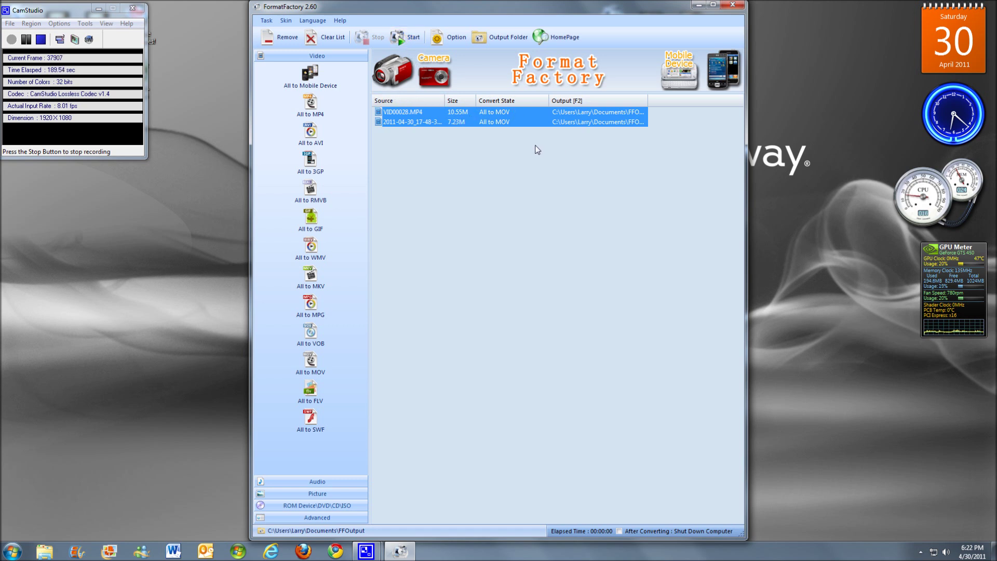
click(494, 166)
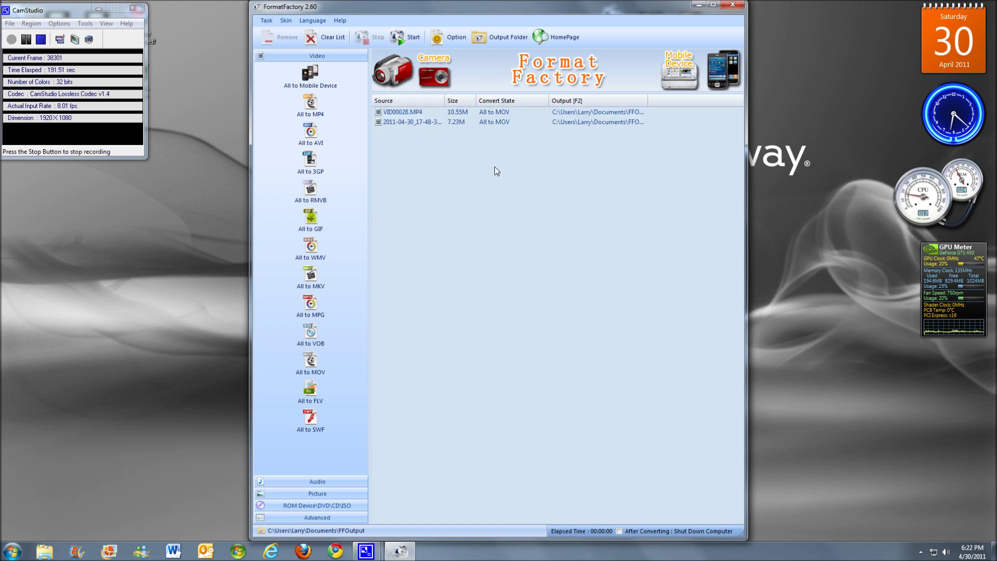
click(732, 7)
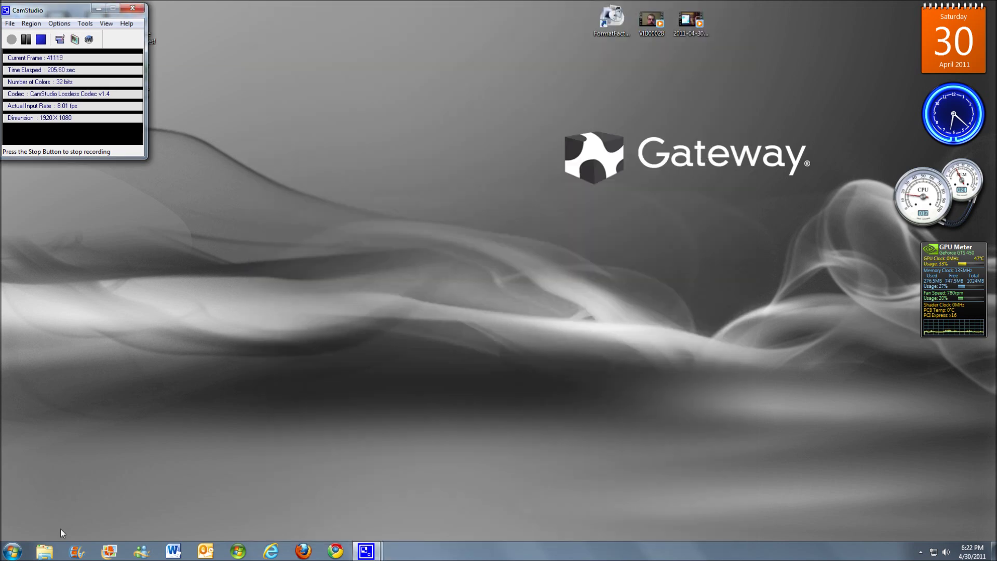
Search the Start menu for 'ffoutput' and open the FFOutput folder.
click(19, 541)
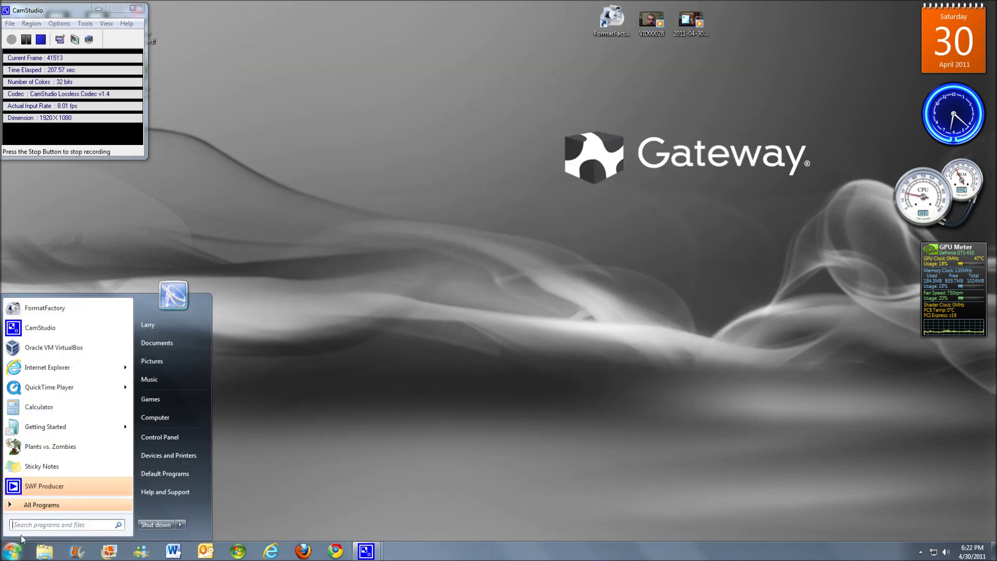
click(28, 525)
text(f)
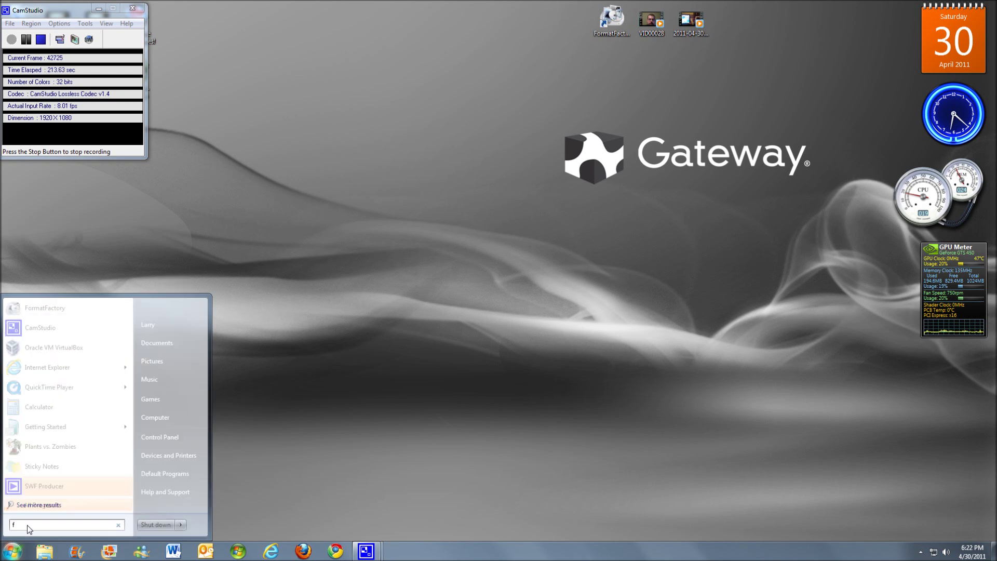
text(fout)
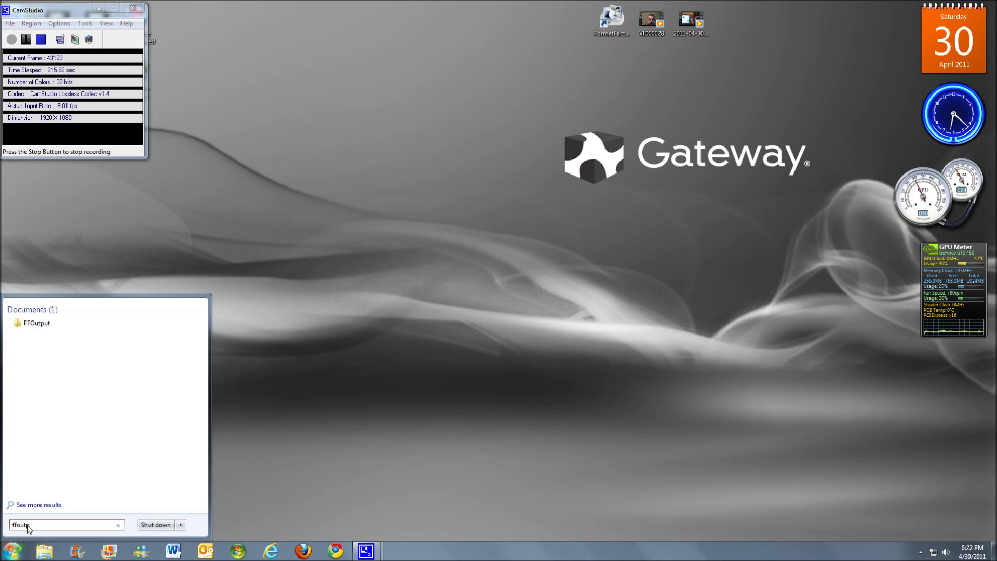
text(ffoutput)
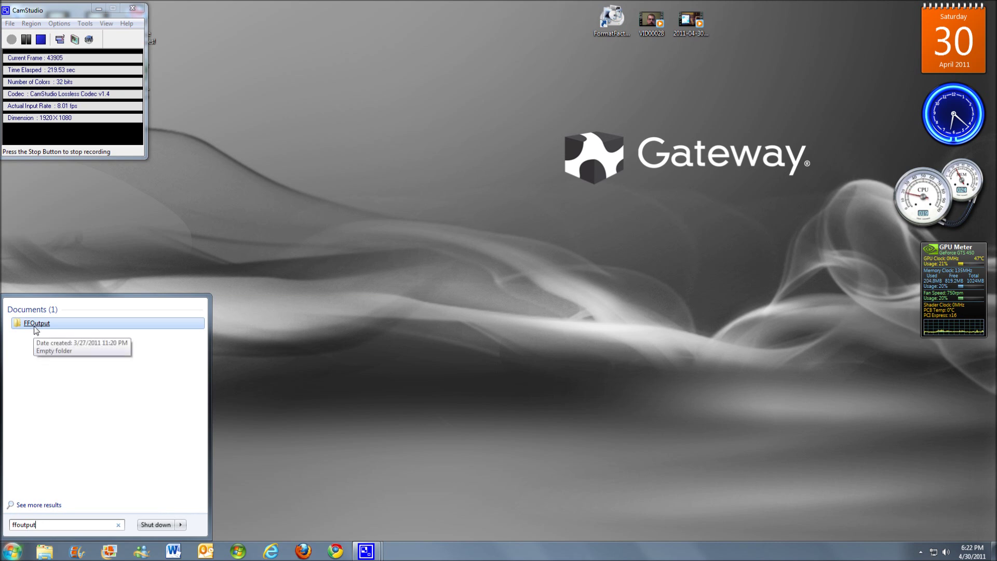
click(34, 327)
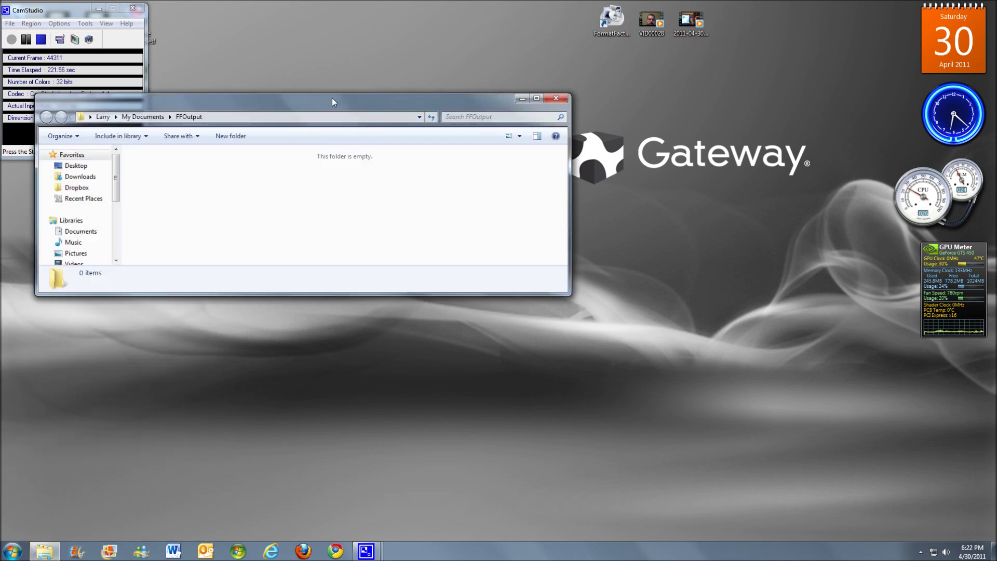
Maximize the Explorer window and open the FFOutput folder under Documents.
drag(331, 98, 353, 67)
double_click(354, 67)
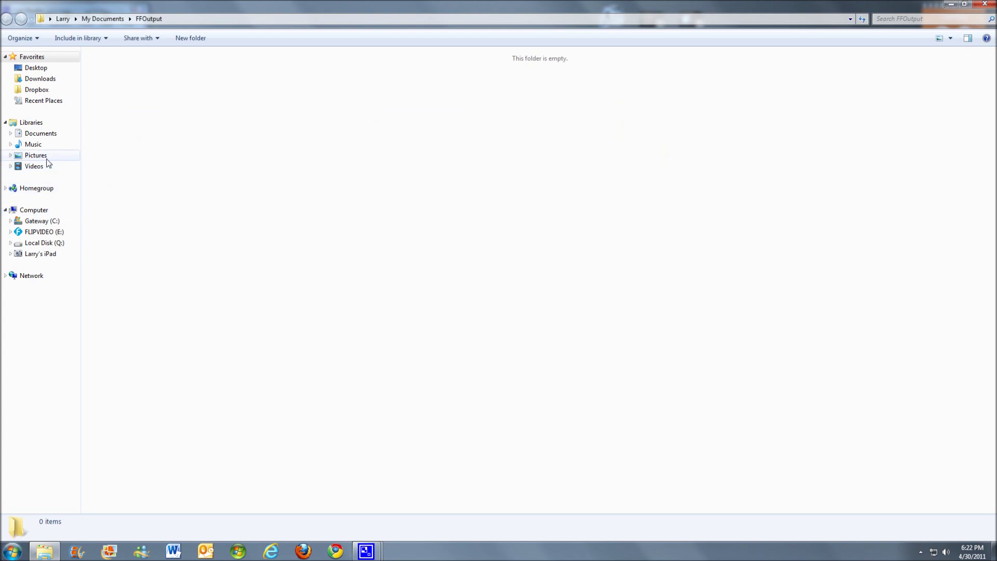
click(40, 135)
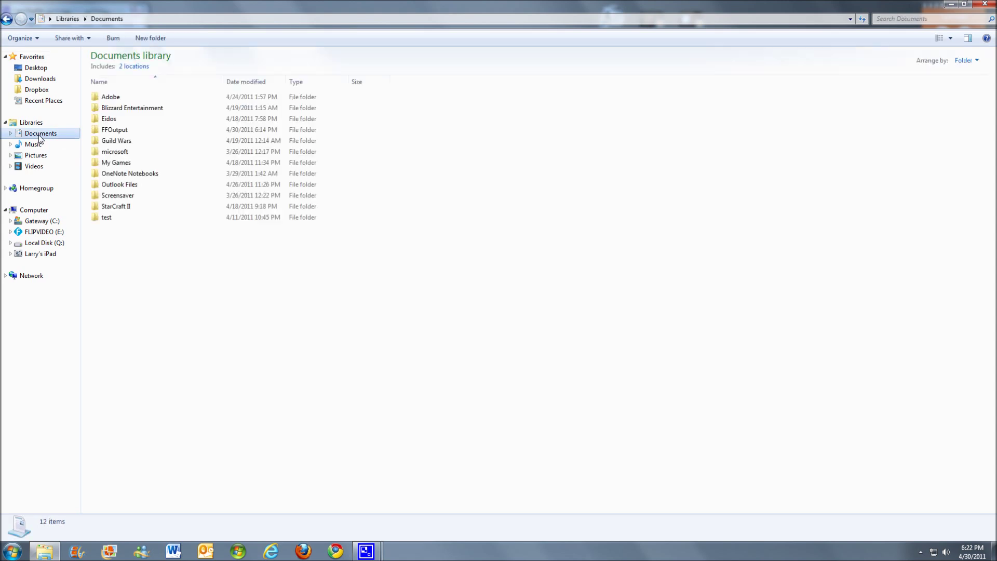
double_click(115, 130)
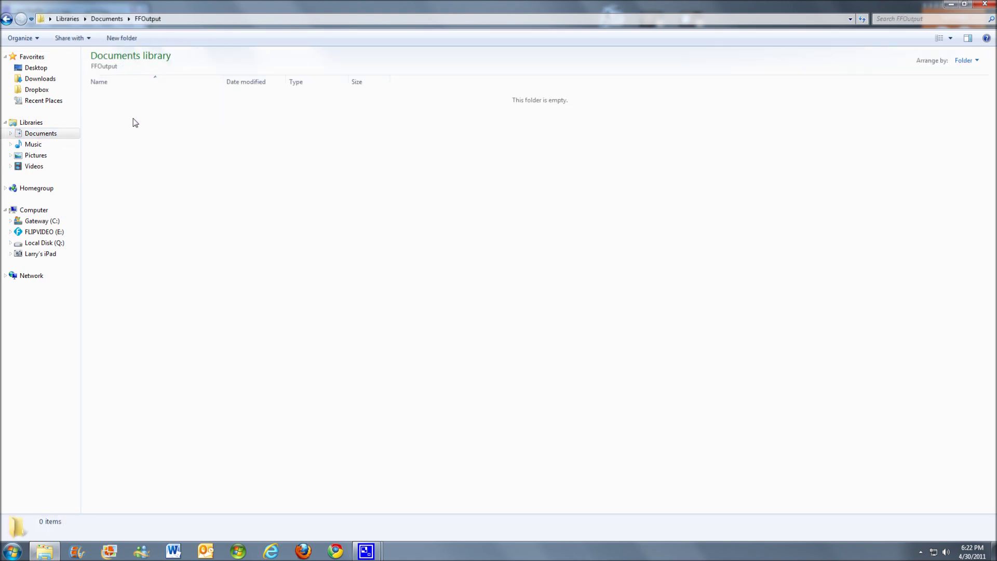
Restore the FFOutput window and snap it to the right half with Win+Right.
drag(557, 13, 550, 89)
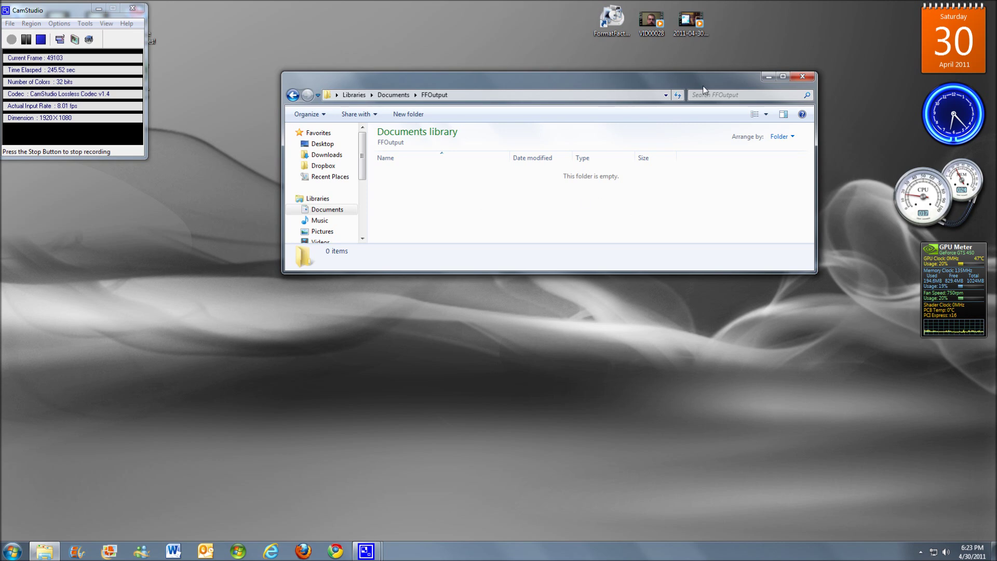
drag(704, 88, 798, 160)
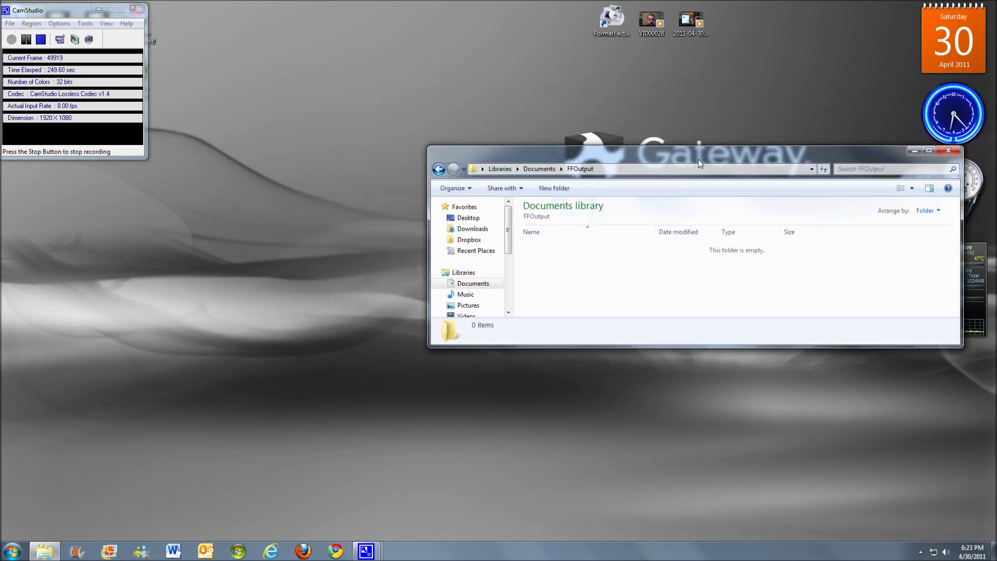
key(super+Right)
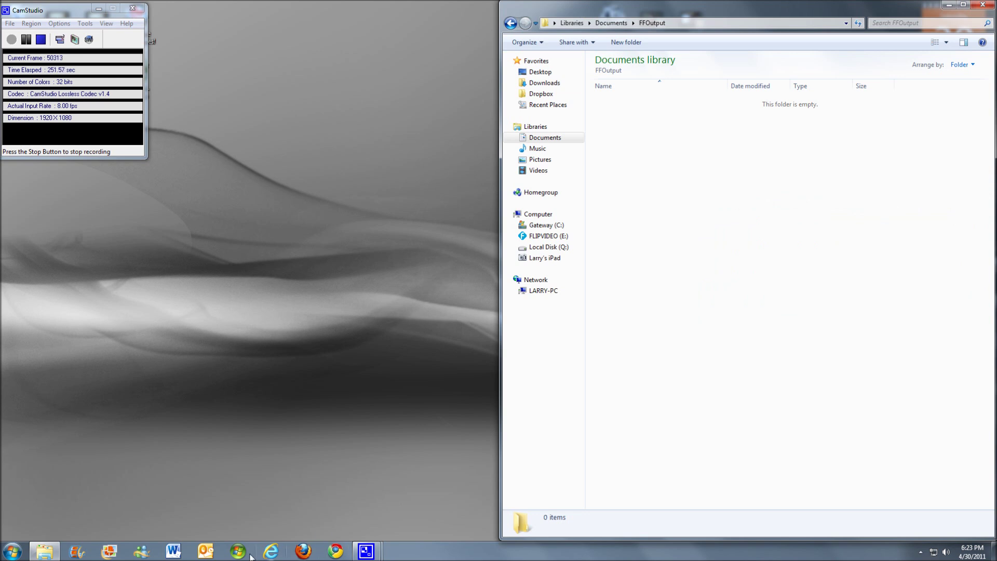
Select the iPad under Devices and show its Photos sync settings, 197 photos with videos.
mouse_move(416, 10)
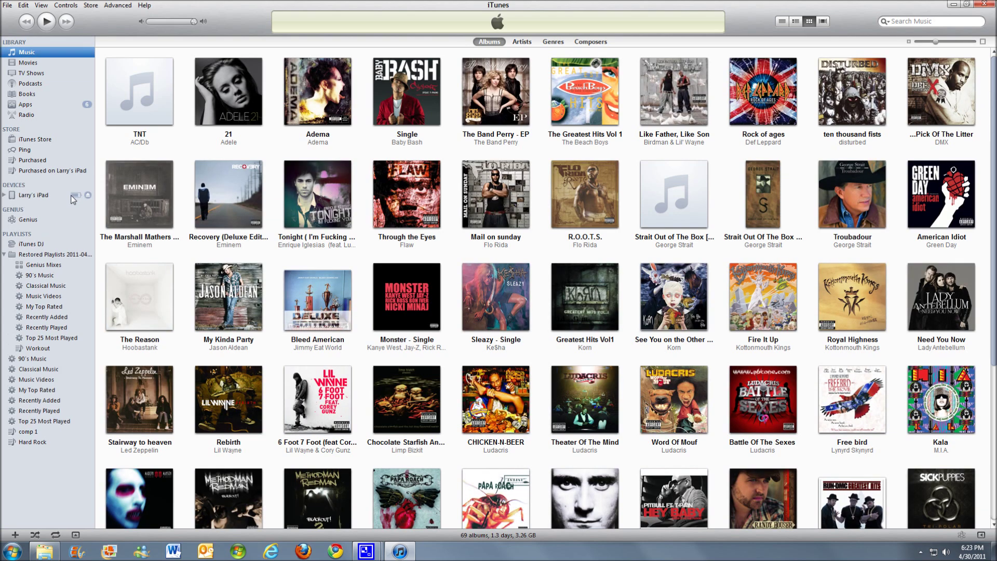
click(41, 195)
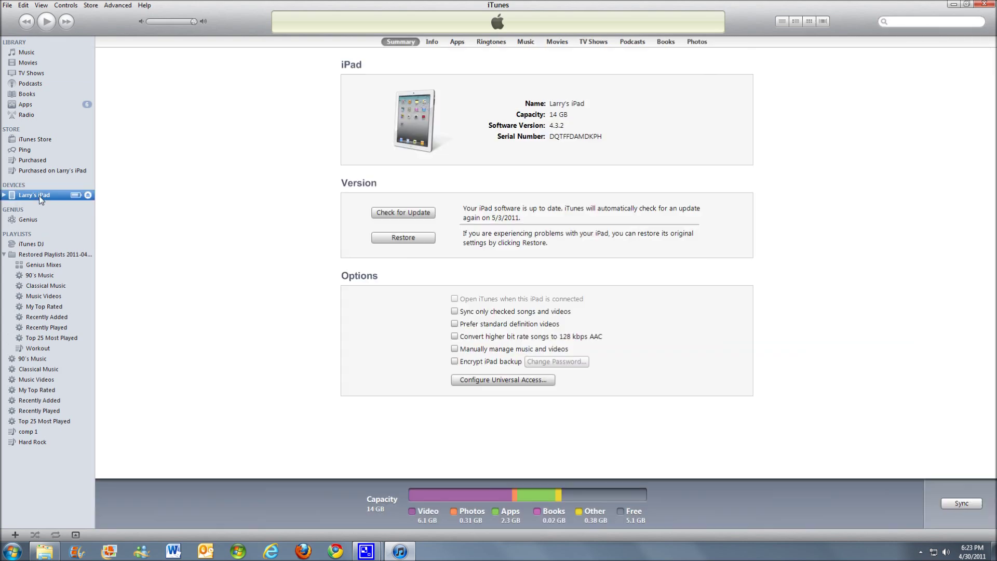
click(696, 41)
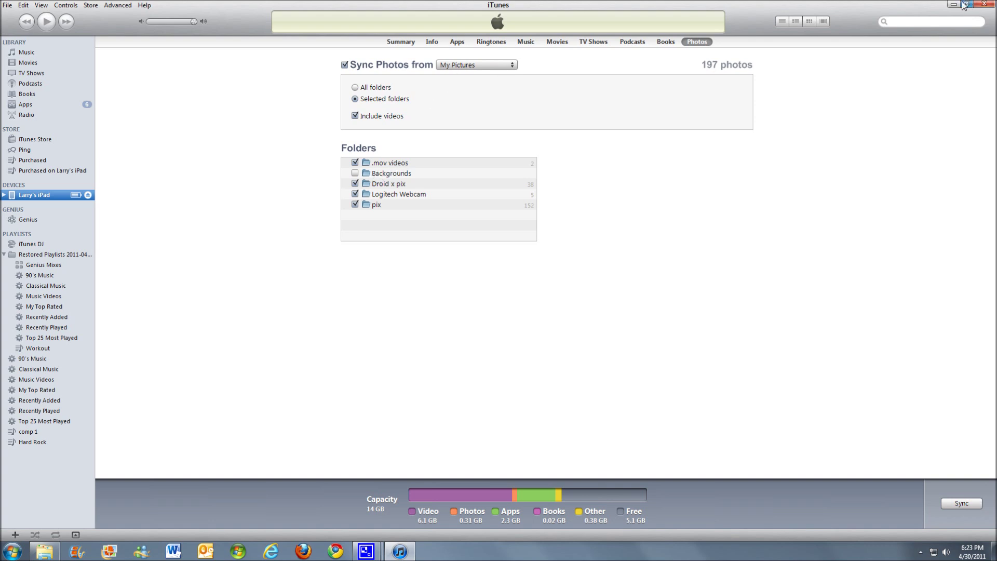
Open My Pictures maximized and go into its .mov videos folder.
mouse_move(593, 4)
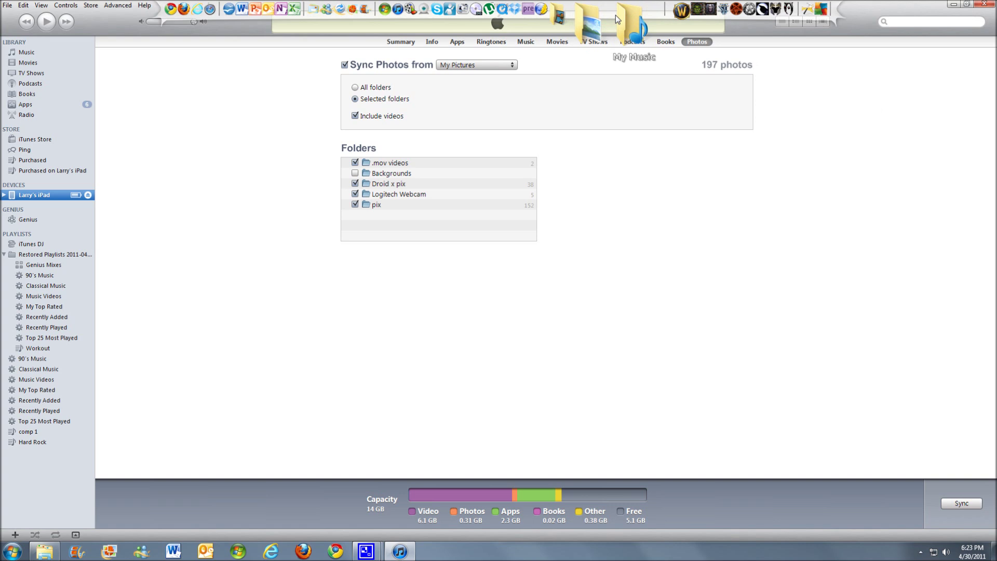
click(621, 19)
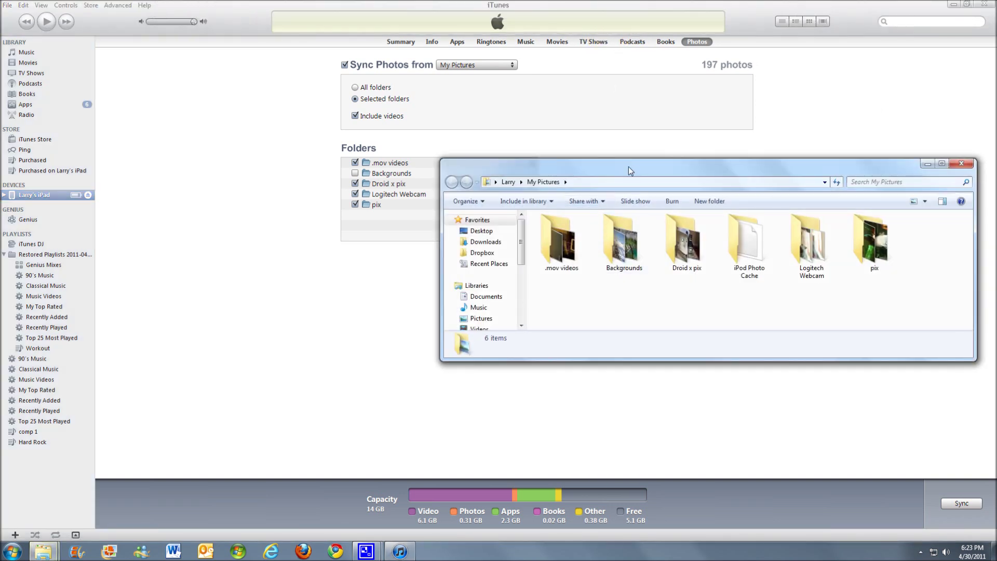
double_click(630, 167)
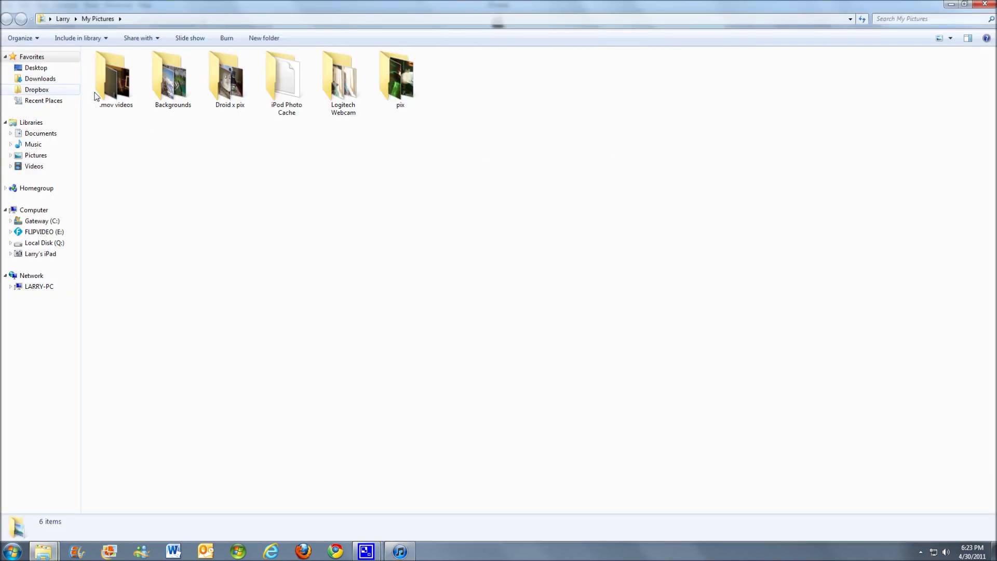
double_click(104, 78)
Check the folder's two videos, then minimize the window to return to iTunes.
drag(253, 164, 94, 81)
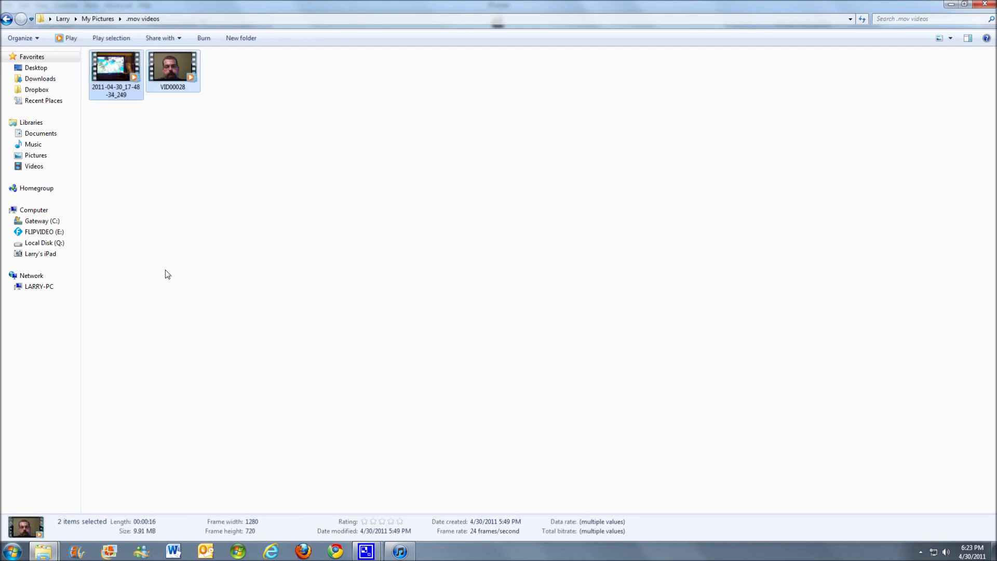
click(157, 140)
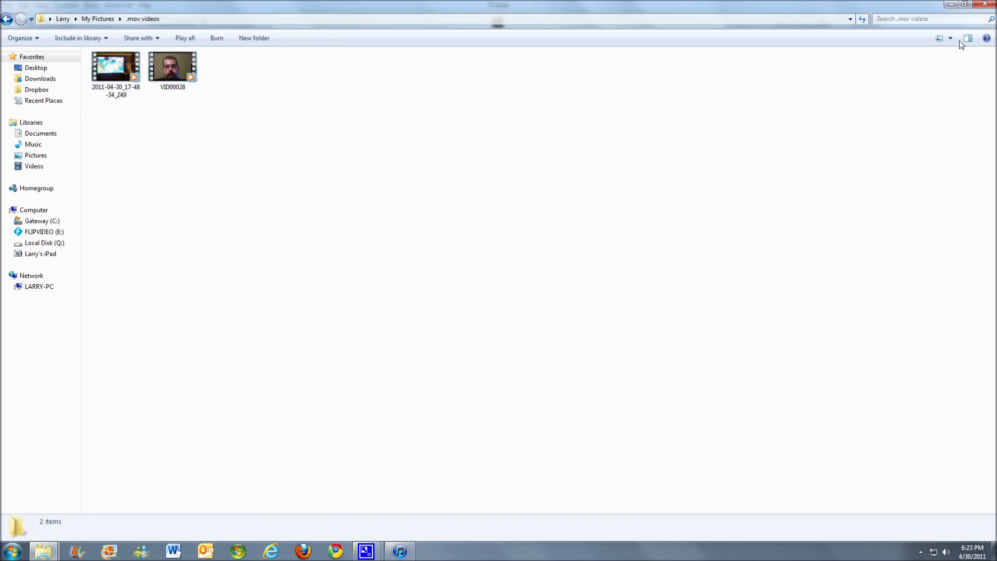
click(952, 6)
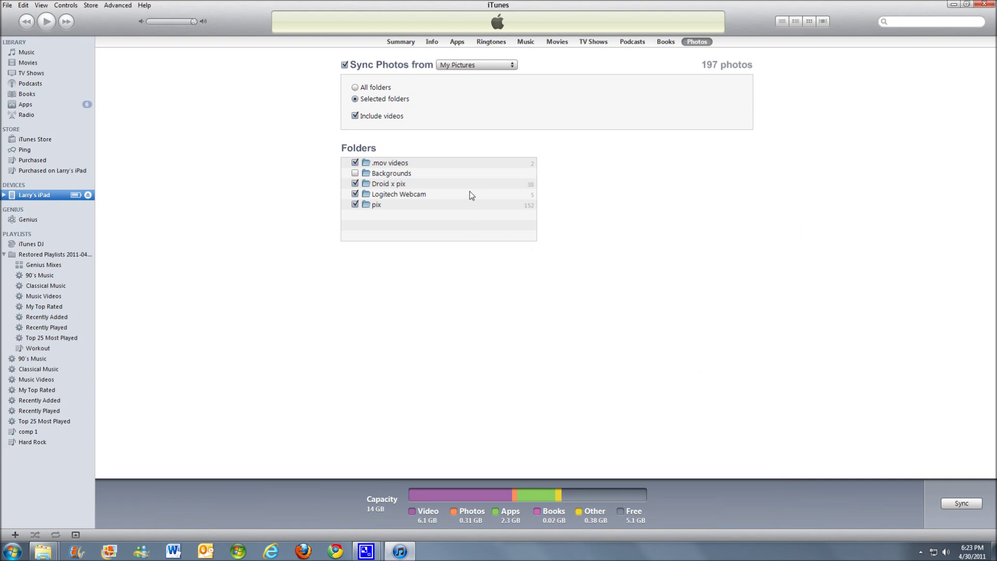
click(511, 65)
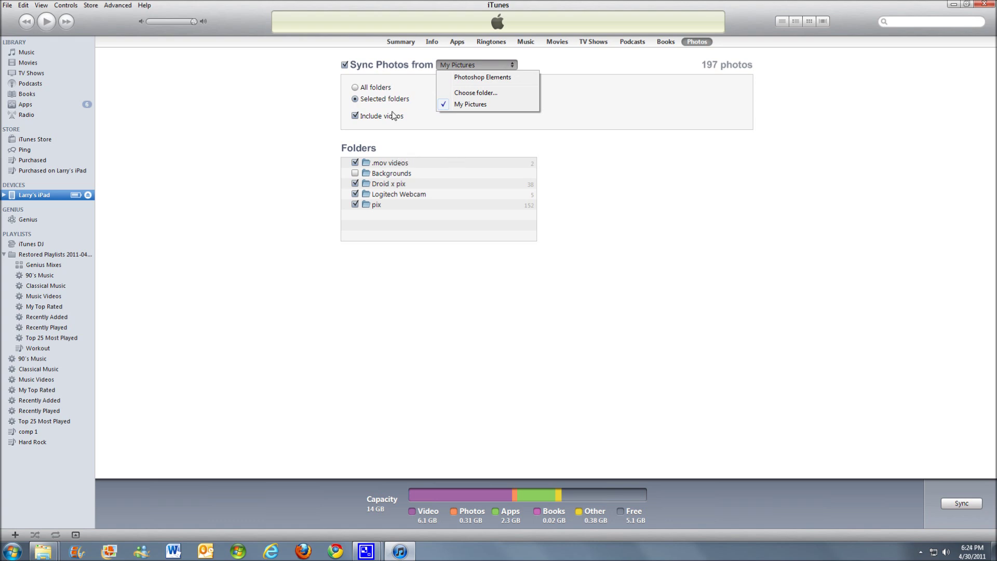
click(388, 66)
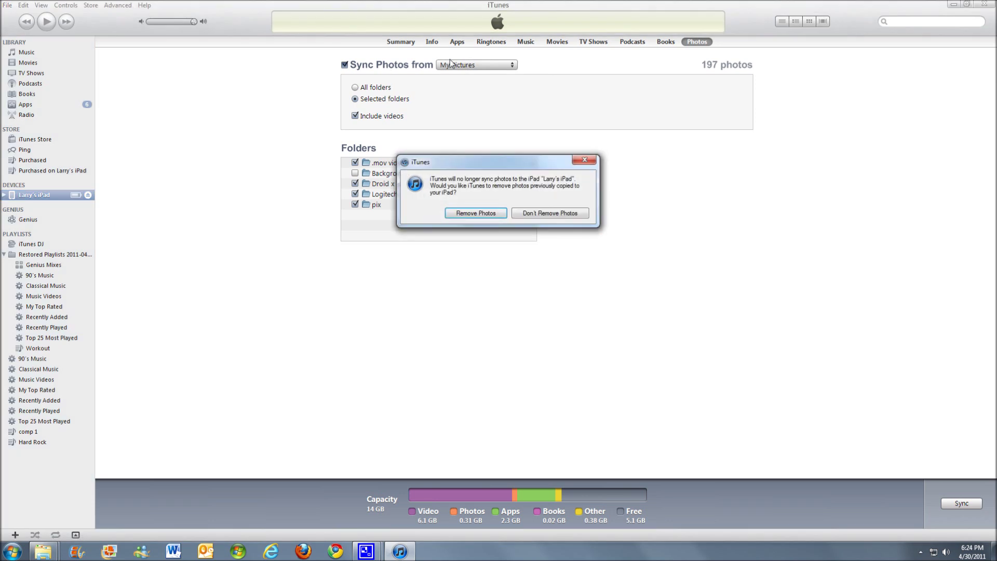
click(584, 160)
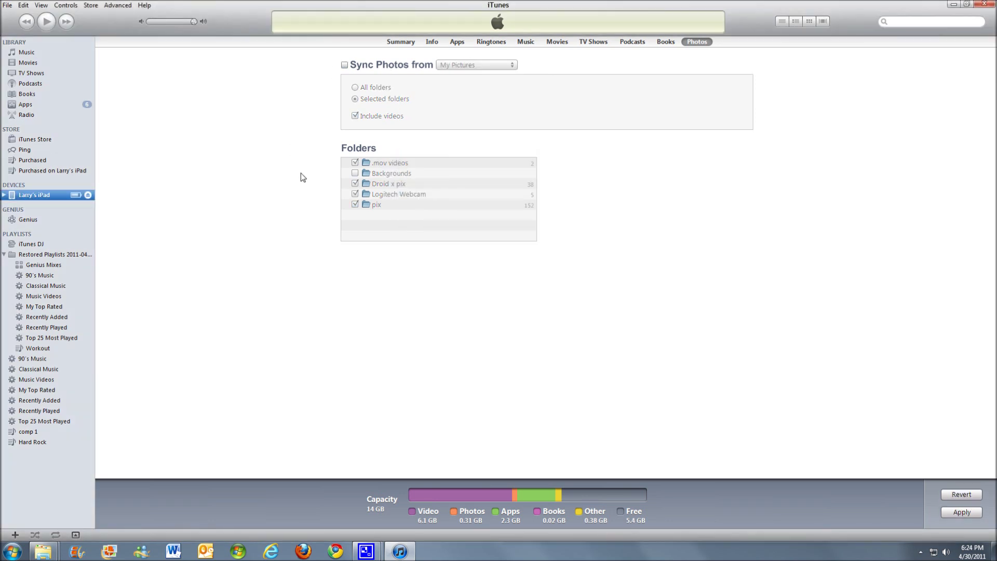
click(345, 66)
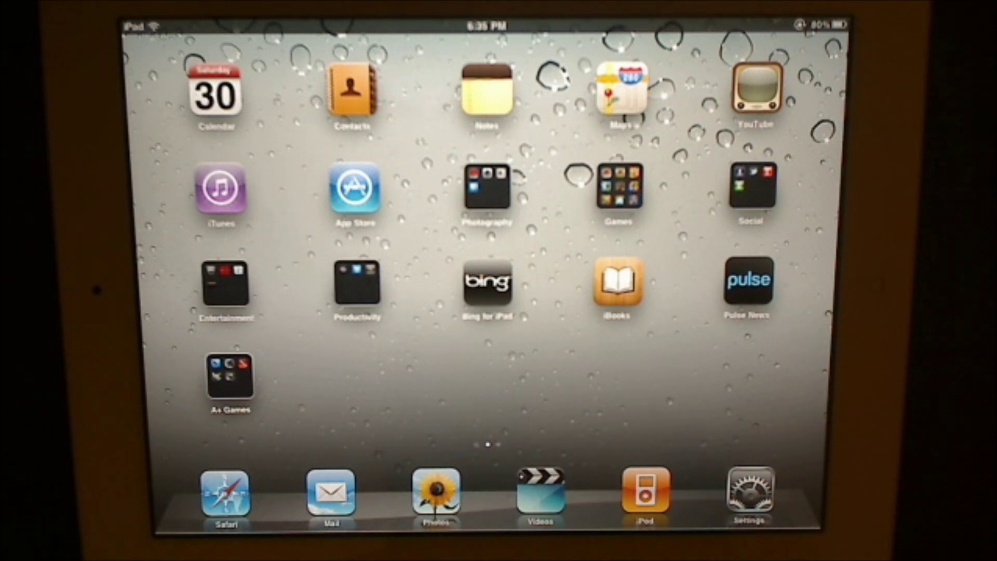
Check the two clips in the Photos .mov videos album, then launch iMovie from Productivity.
click(436, 492)
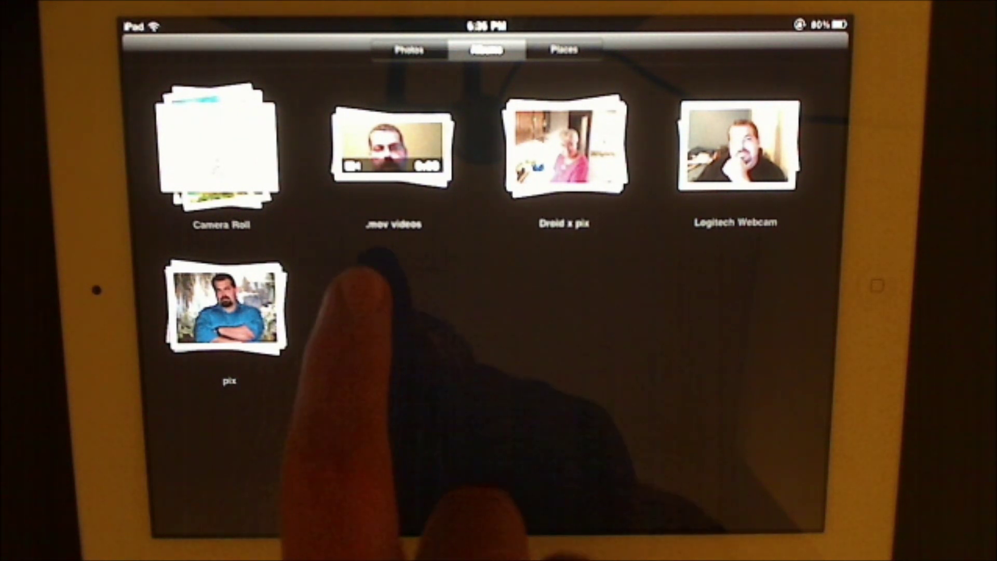
click(387, 148)
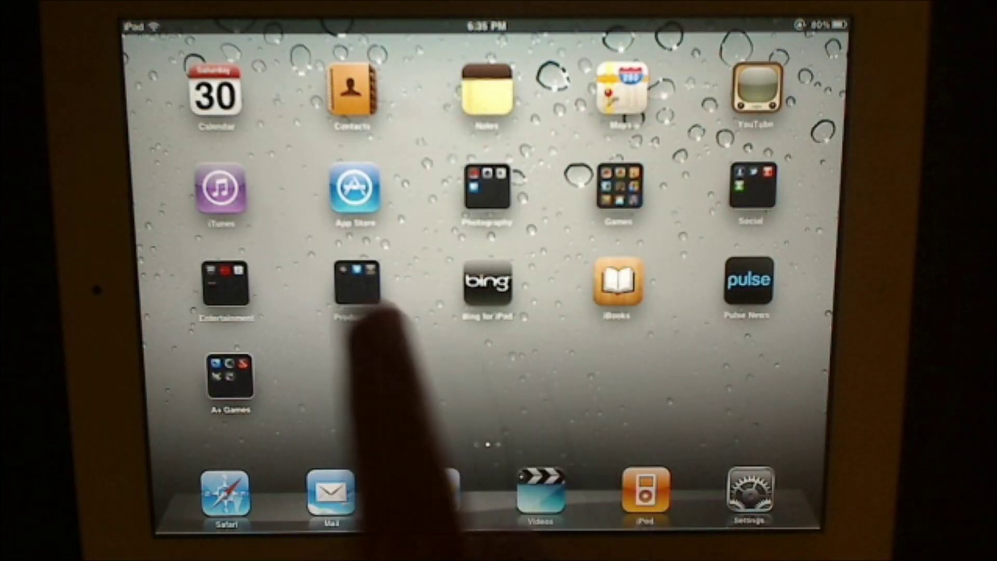
click(358, 283)
click(483, 383)
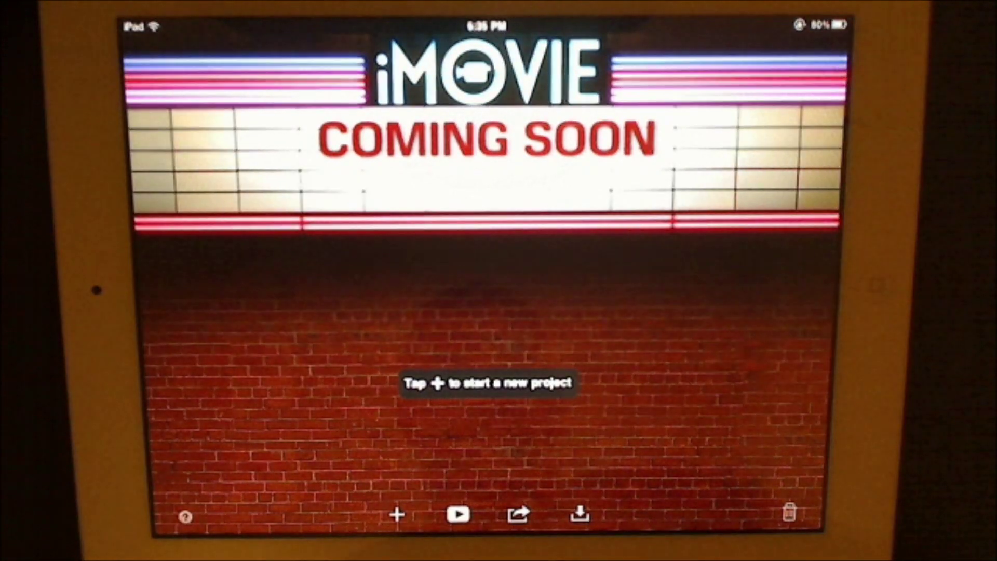
Create a new project and add the desk-scene clip followed by the face clip.
click(397, 514)
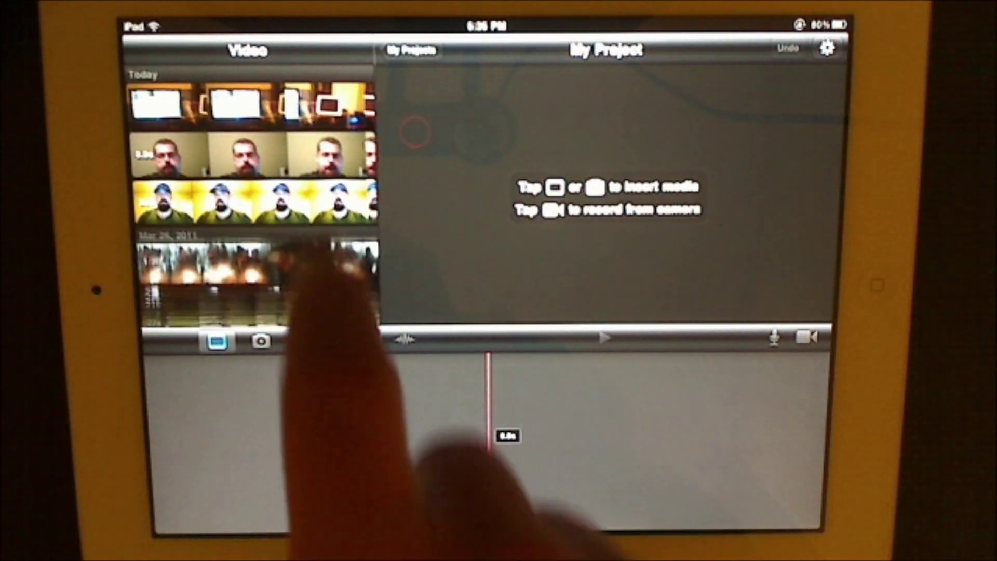
click(291, 104)
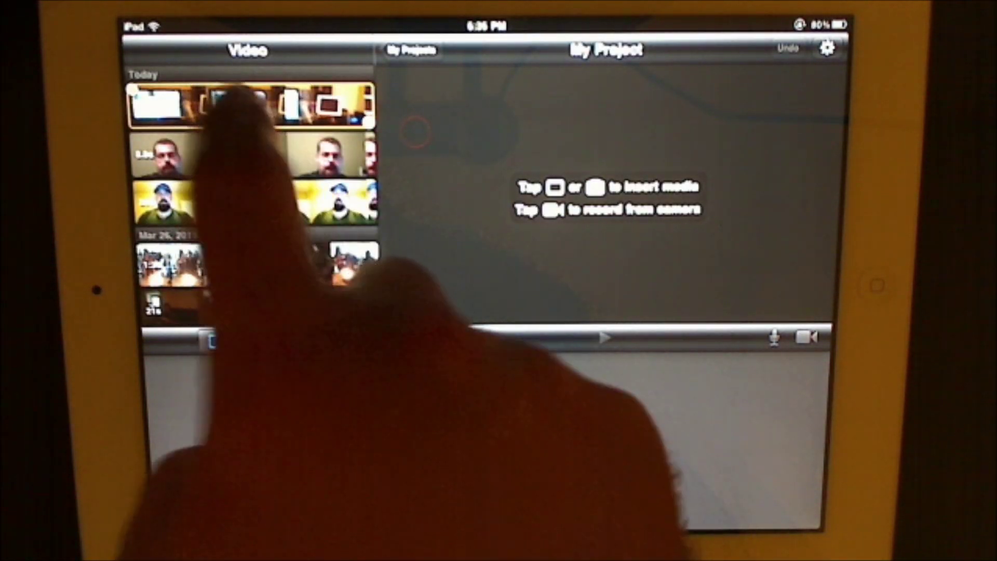
click(239, 102)
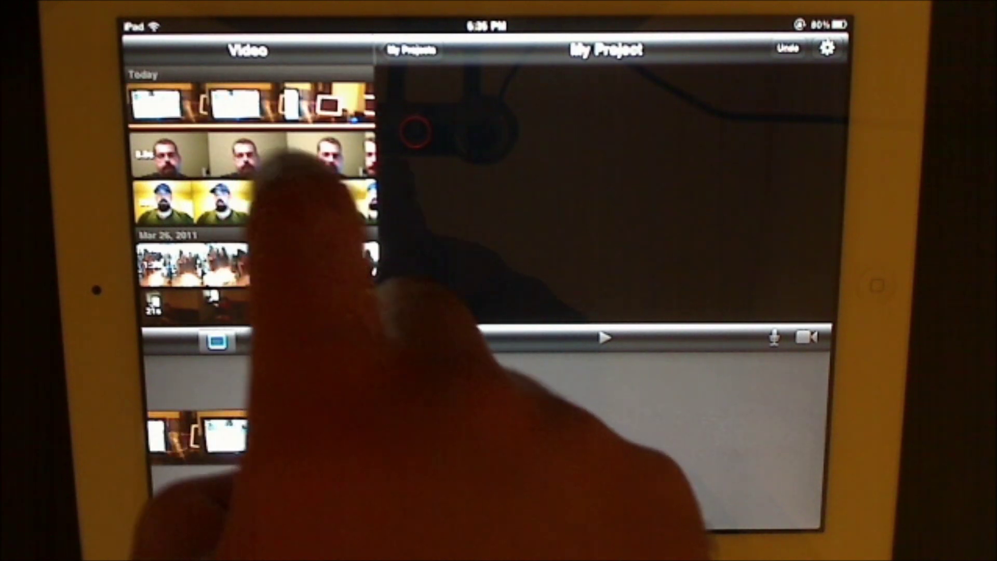
click(270, 156)
click(254, 154)
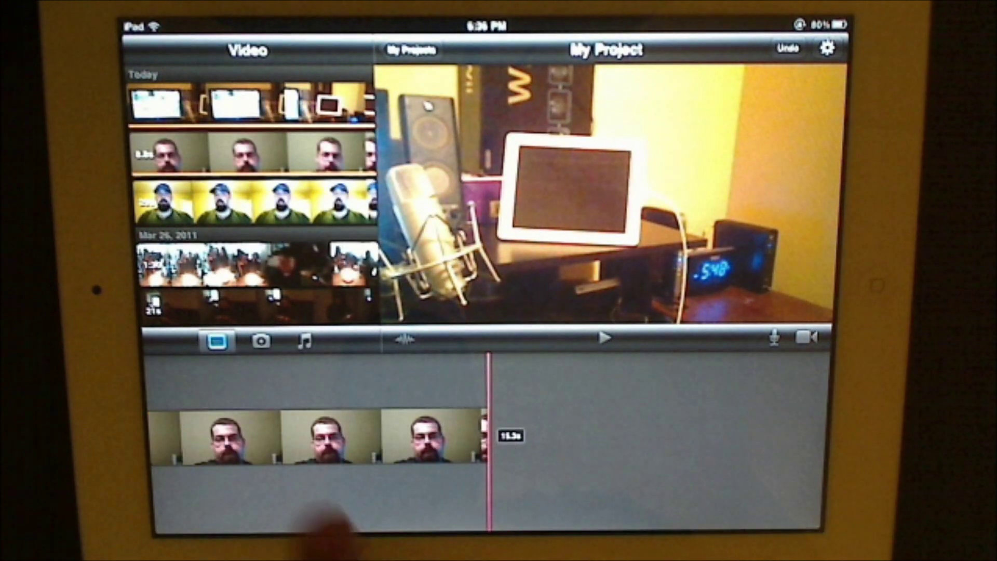
Play My Project from the start, then rewind and skim into the first clip.
drag(322, 522, 727, 514)
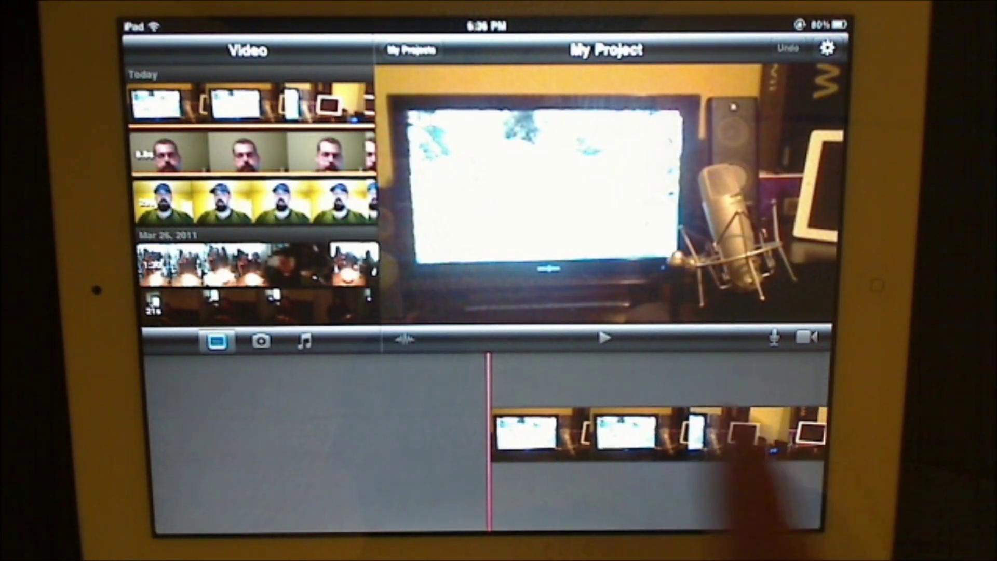
click(605, 338)
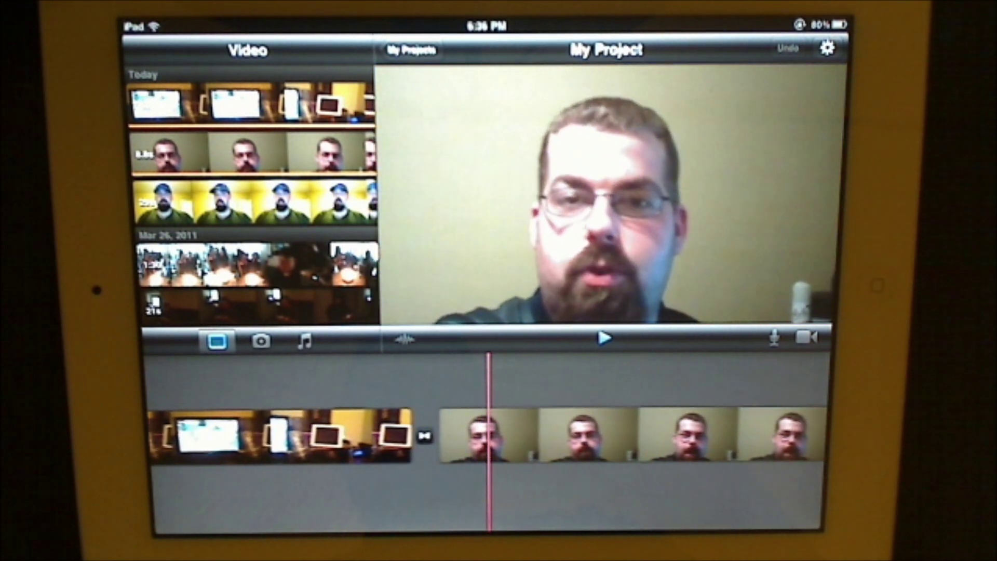
scroll(488, 436, right, 3)
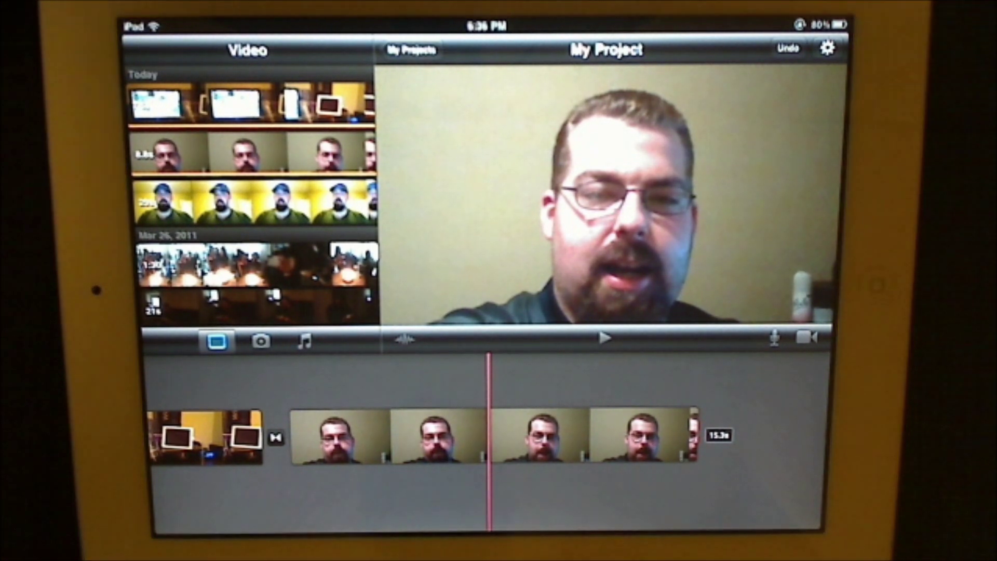
drag(630, 446, 810, 447)
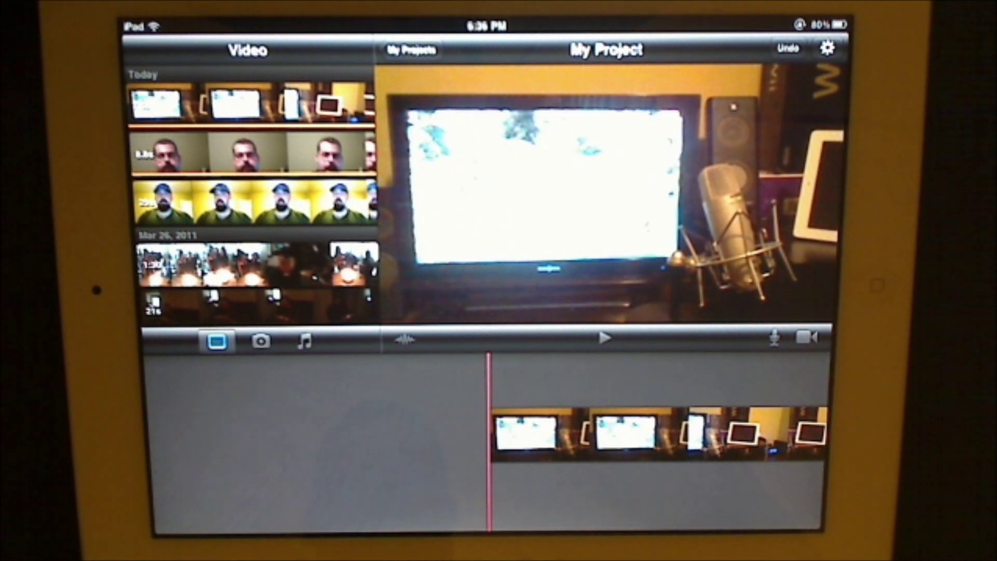
drag(712, 431, 475, 473)
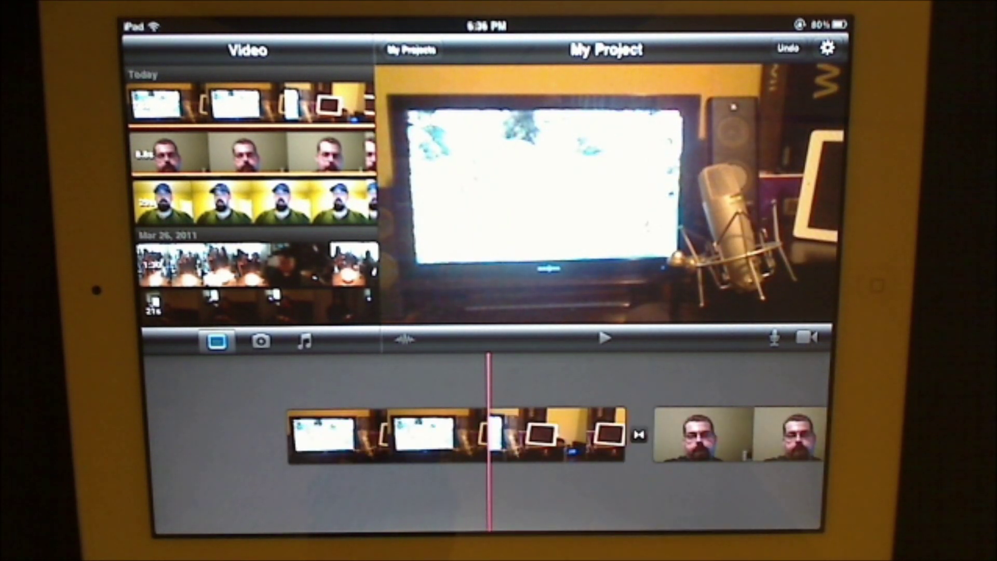